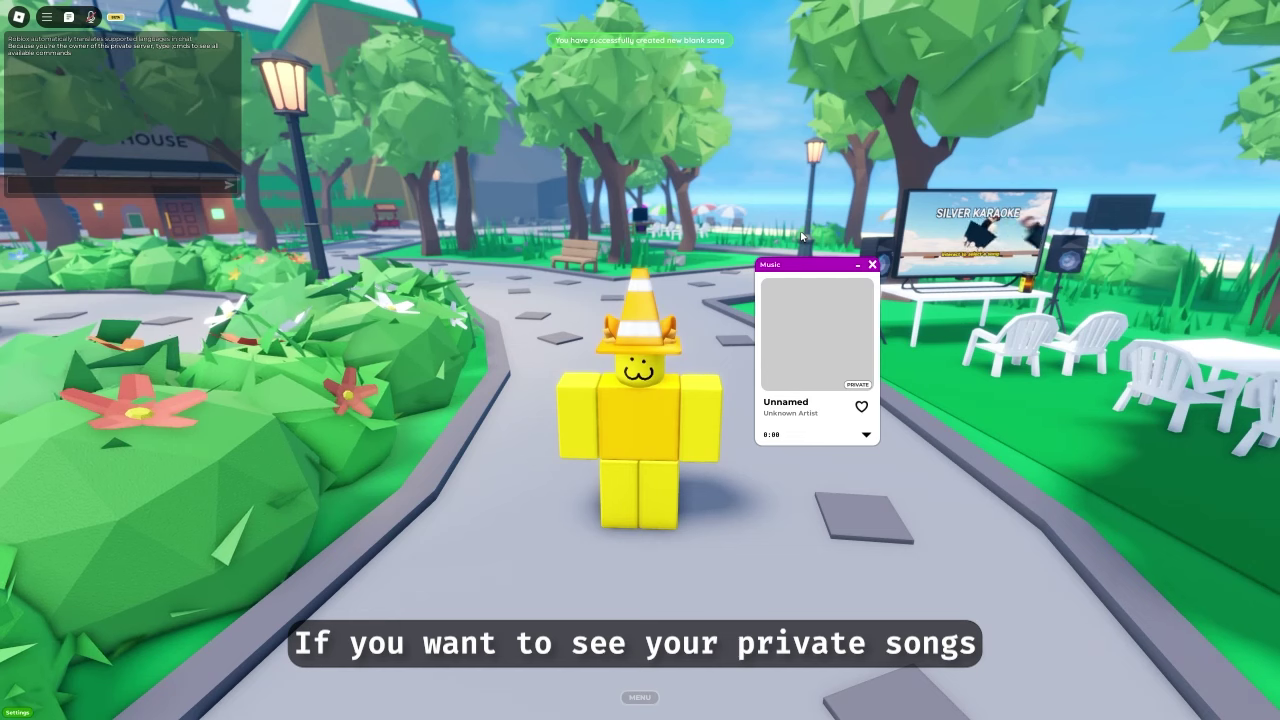
Search the Songs Library for '#publisher@me' to list only your own songs
left_click(640, 697)
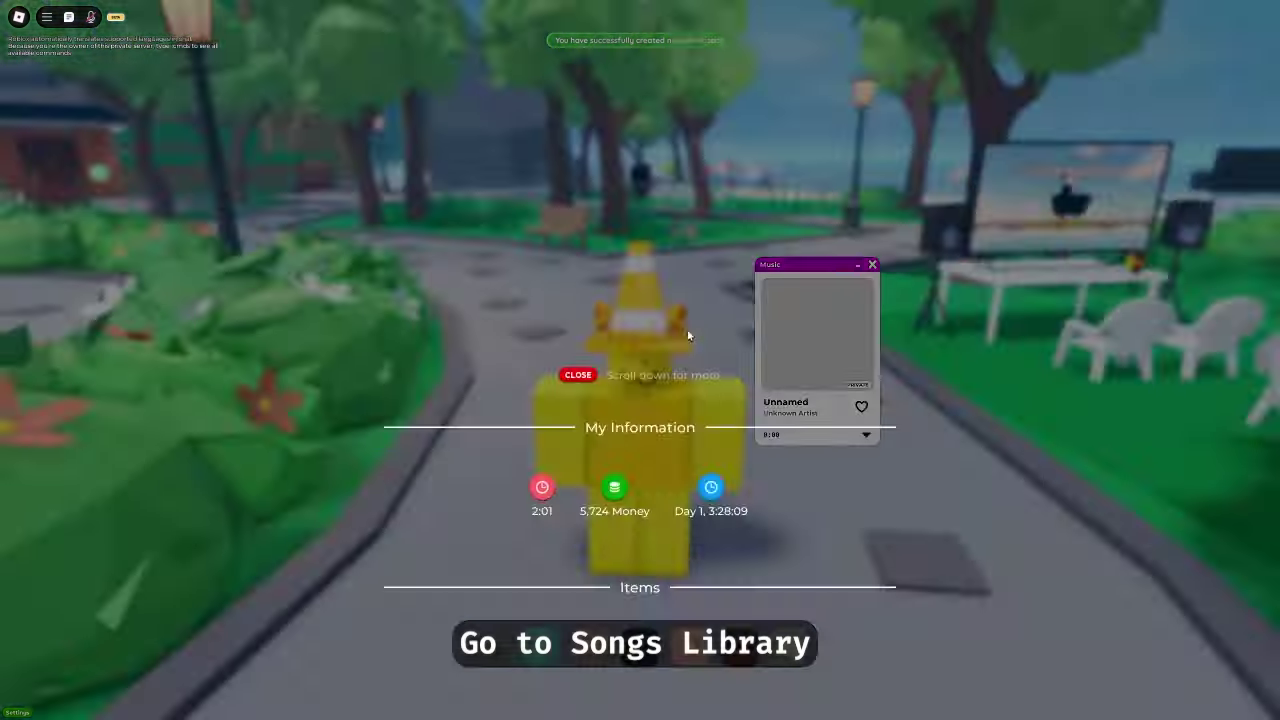
left_click(452, 345)
left_click(628, 292)
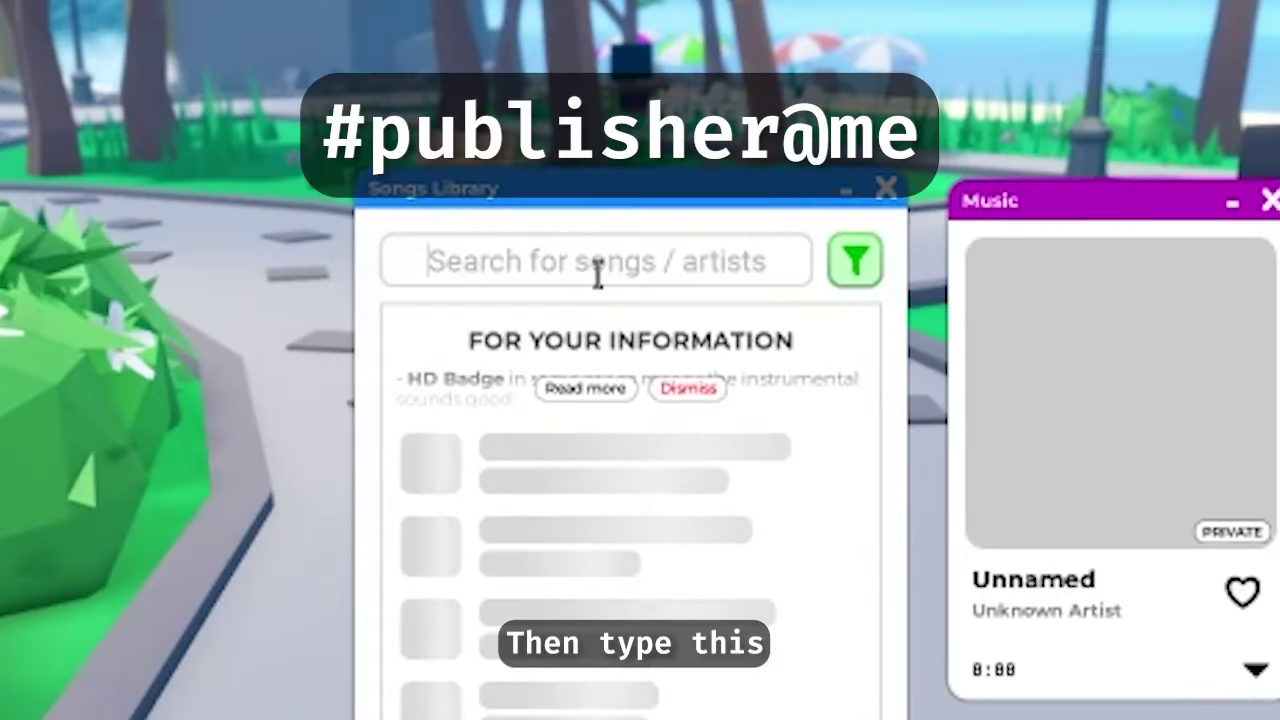
type("#publisher@me")
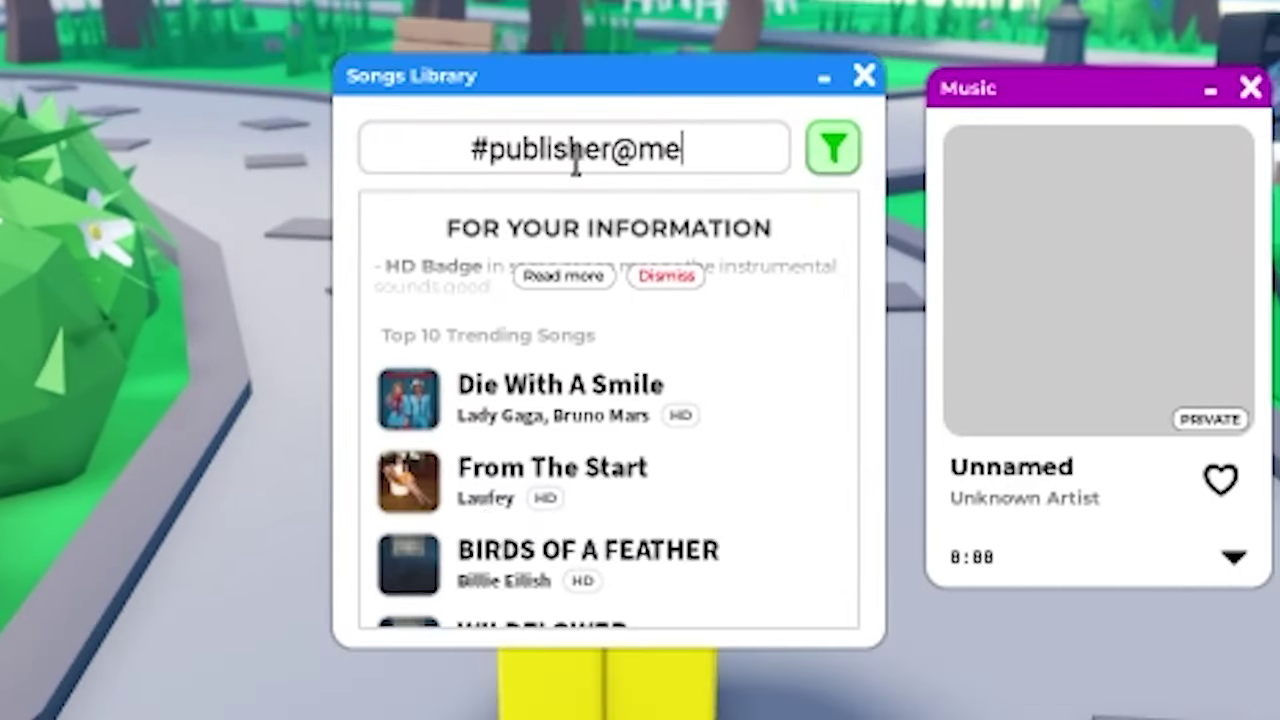
key("Return")
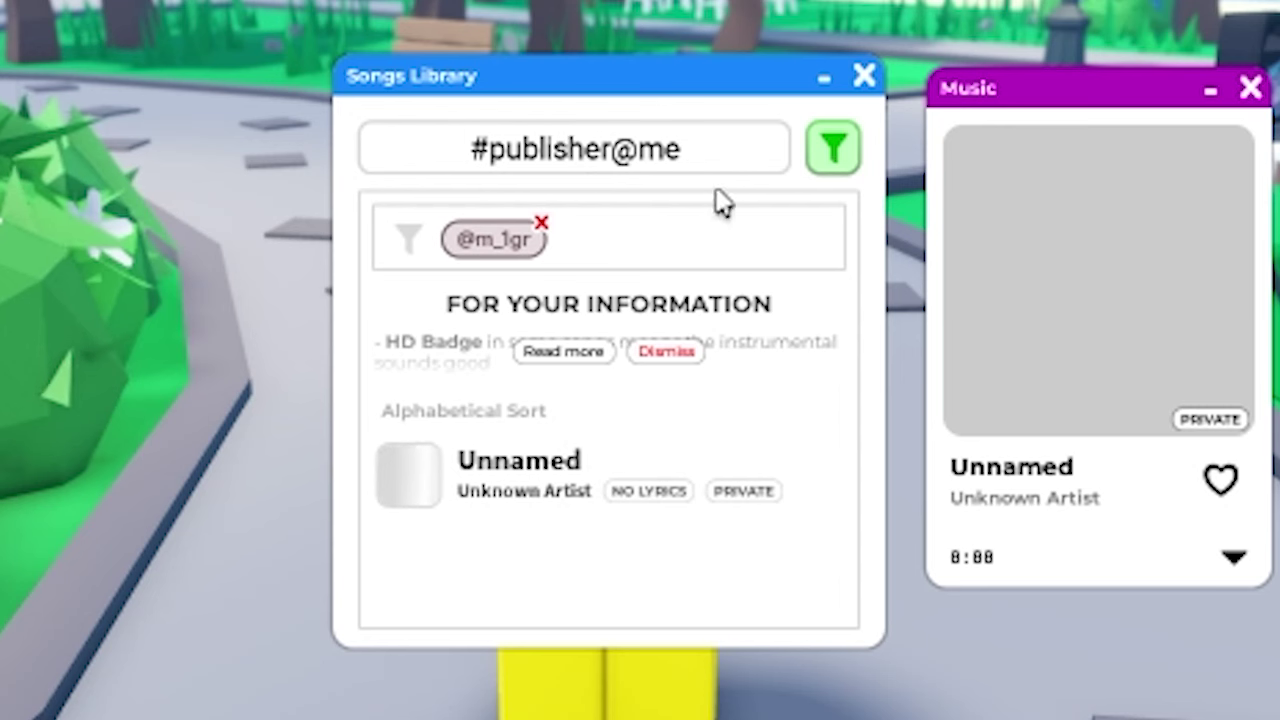
Check the filter options, then open the blank Unnamed song for editing
left_click(835, 150)
scroll(600, 330, "down", 3)
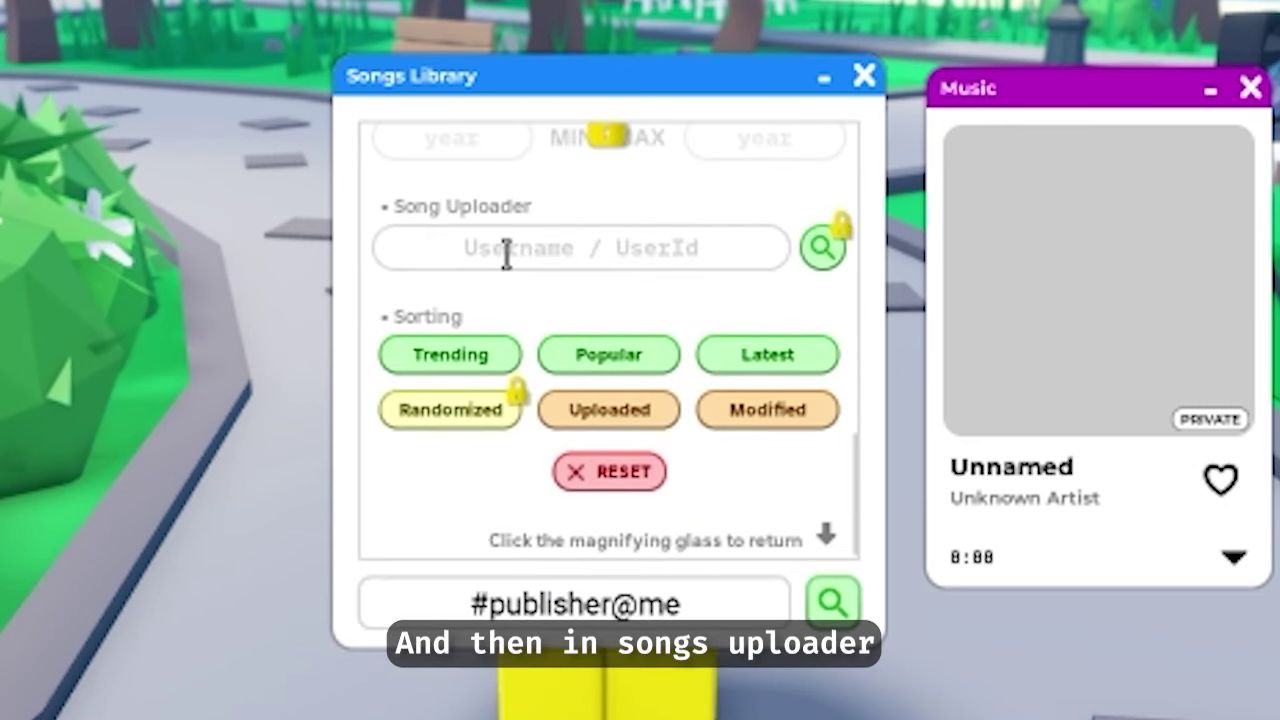
left_click(822, 247)
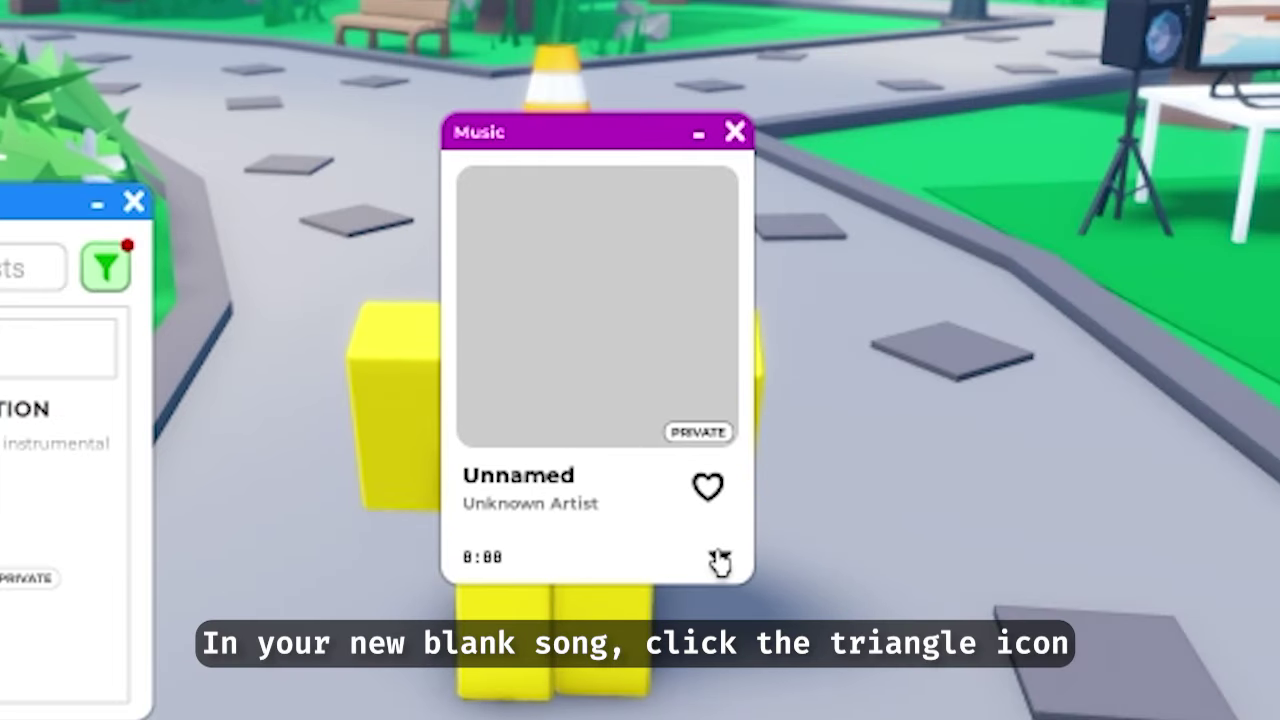
left_click(720, 557)
left_click(770, 593)
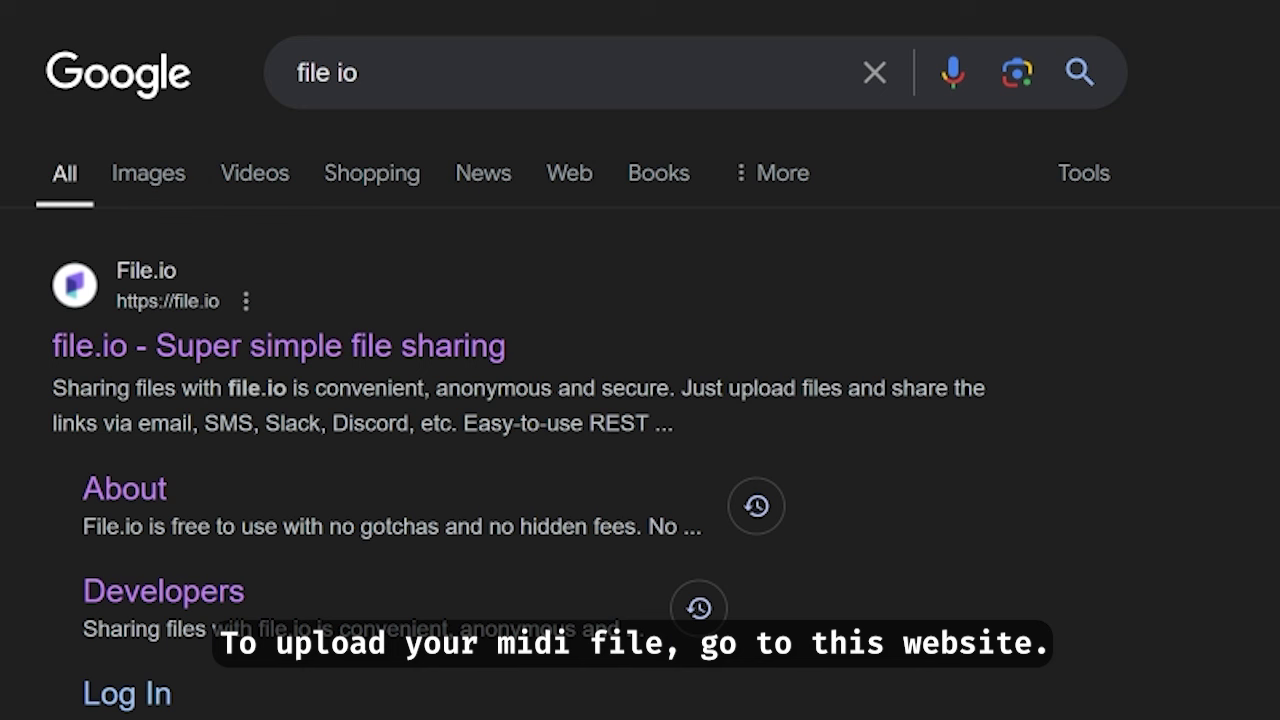
Upload 'Die With A Smile-91872625.mid' to file.io and copy the generated share link
left_click(240, 352)
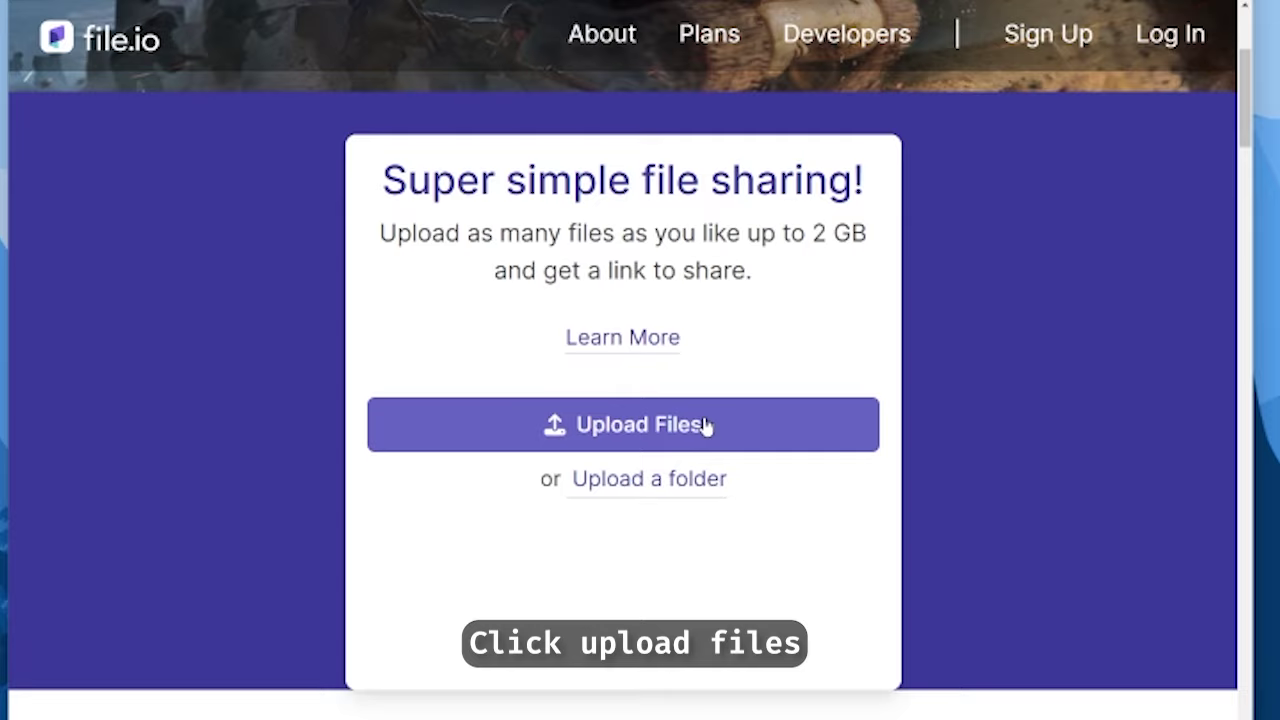
left_click(706, 425)
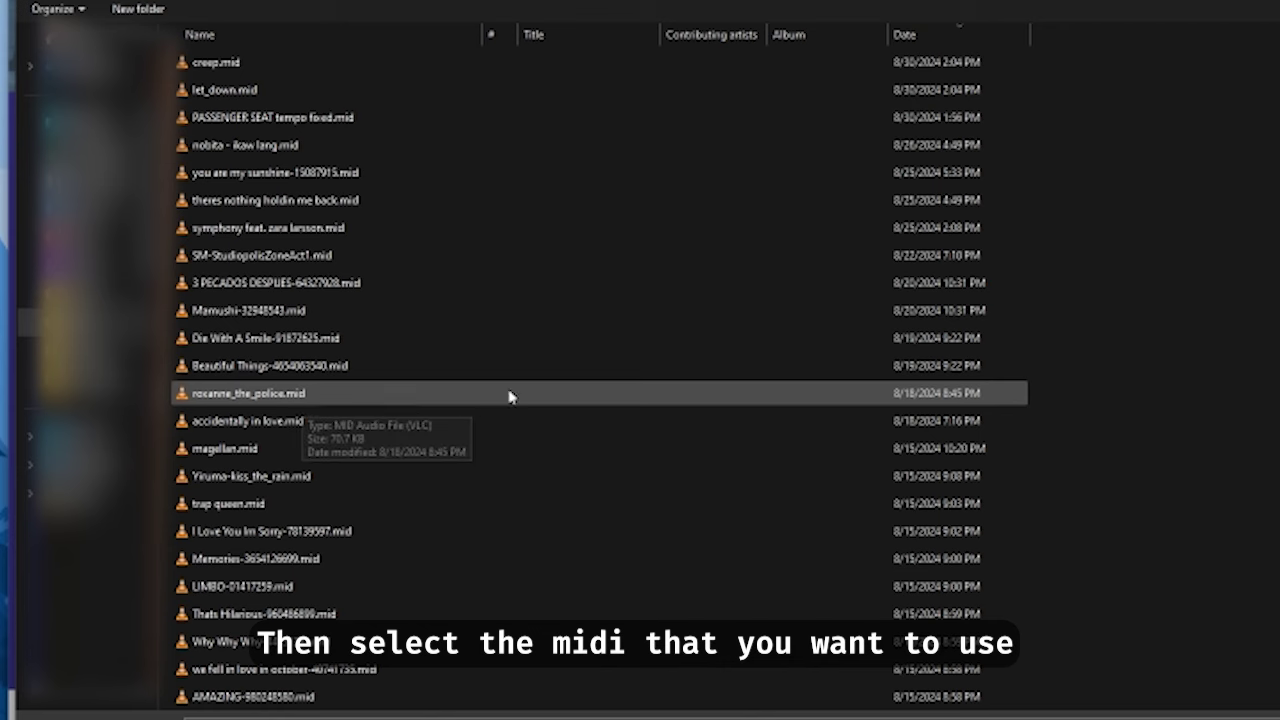
left_click(406, 345)
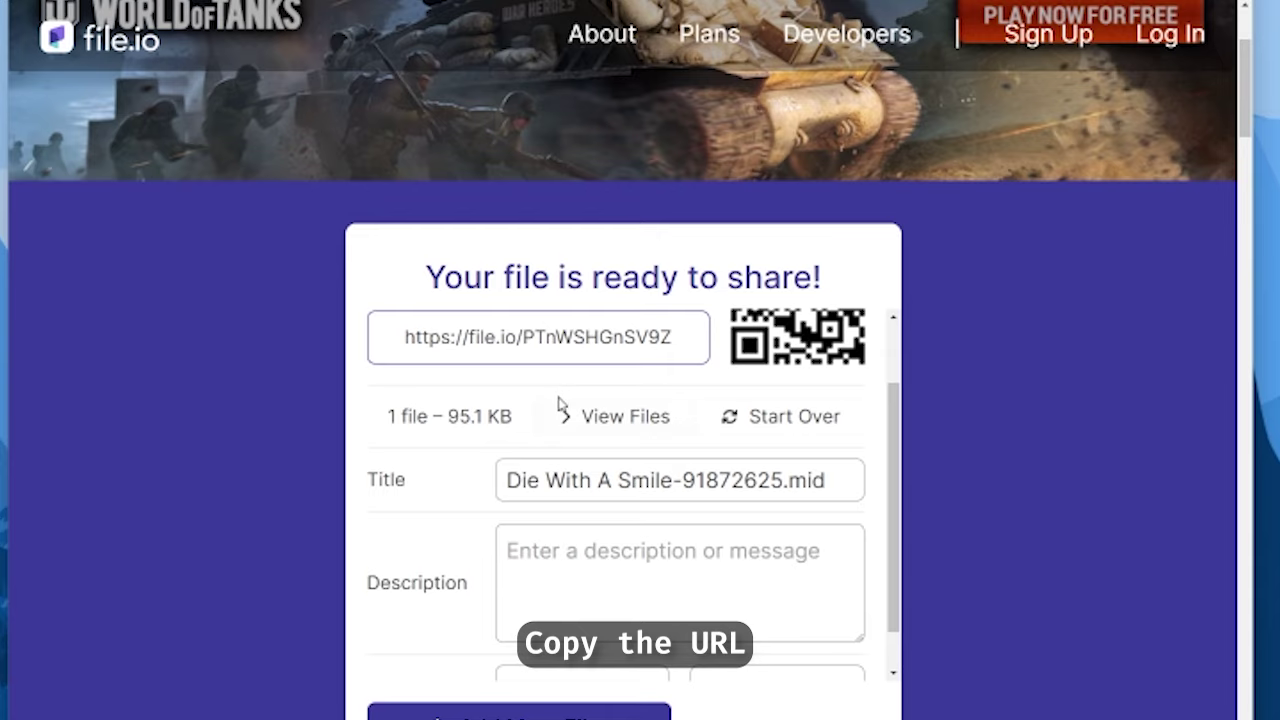
left_click(537, 427)
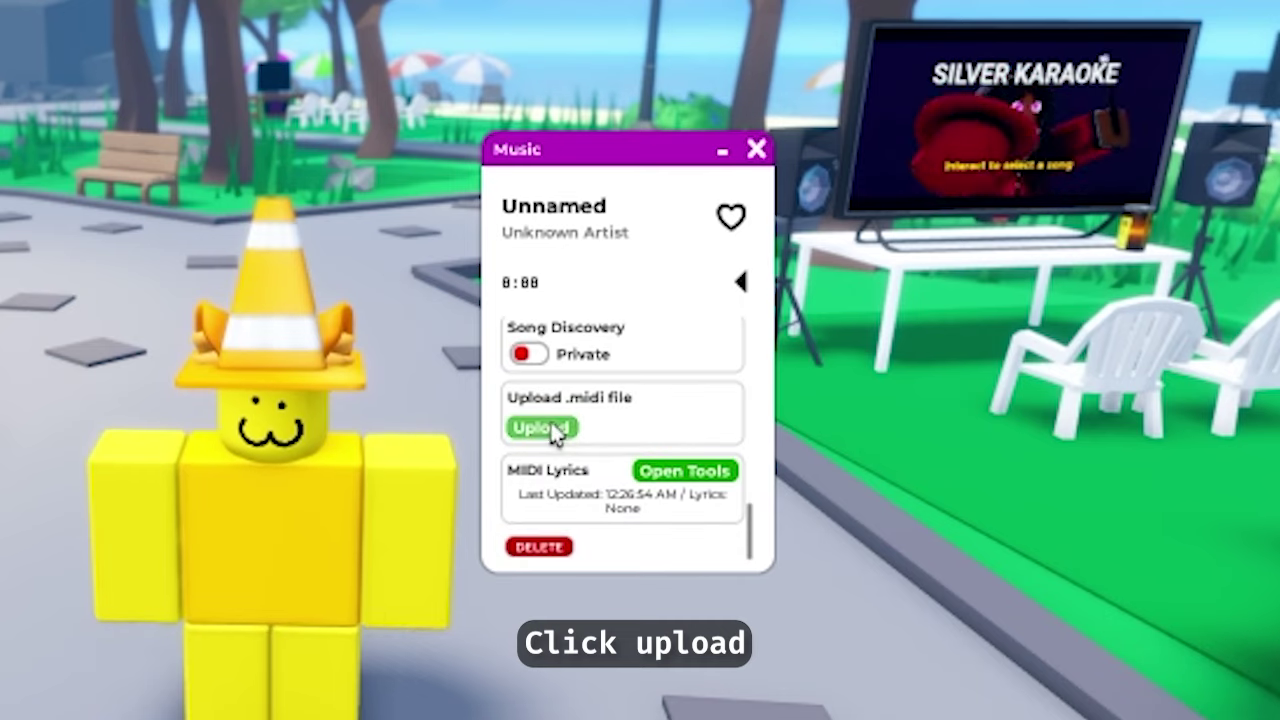
Paste the file.io MIDI link into the Unnamed song and save, then bring up its lyrics window
left_click(545, 428)
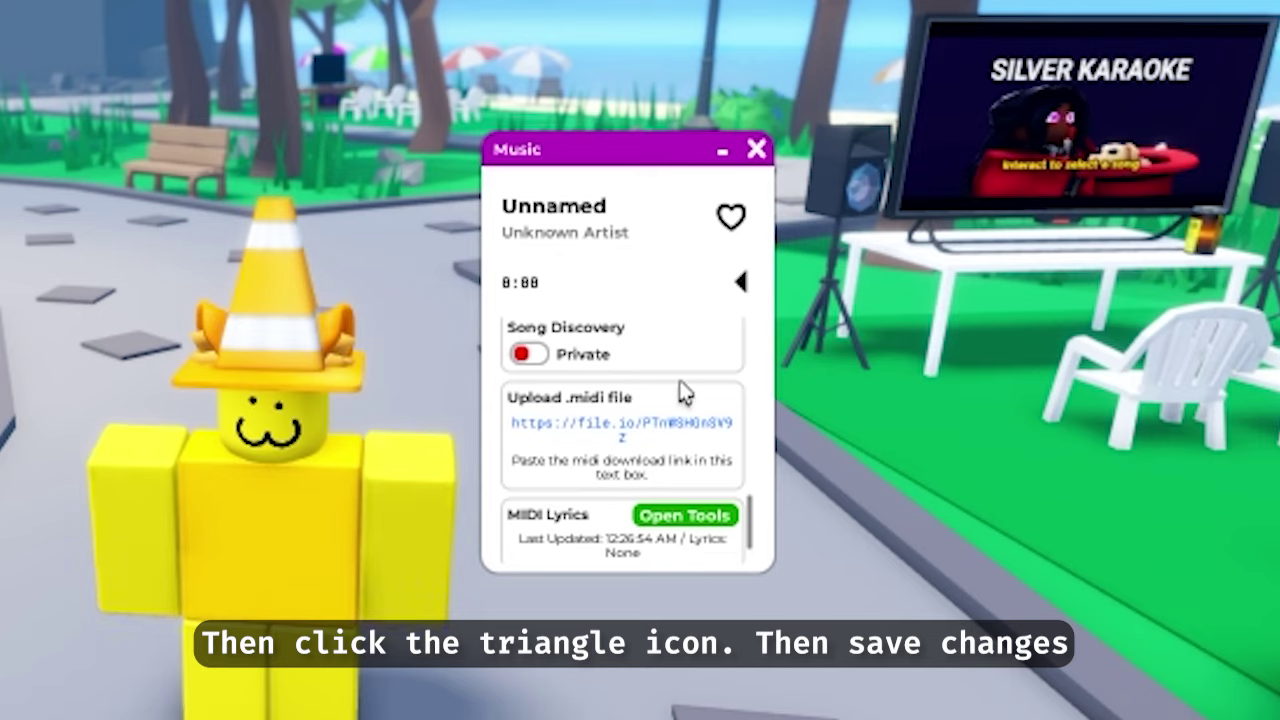
left_click(741, 285)
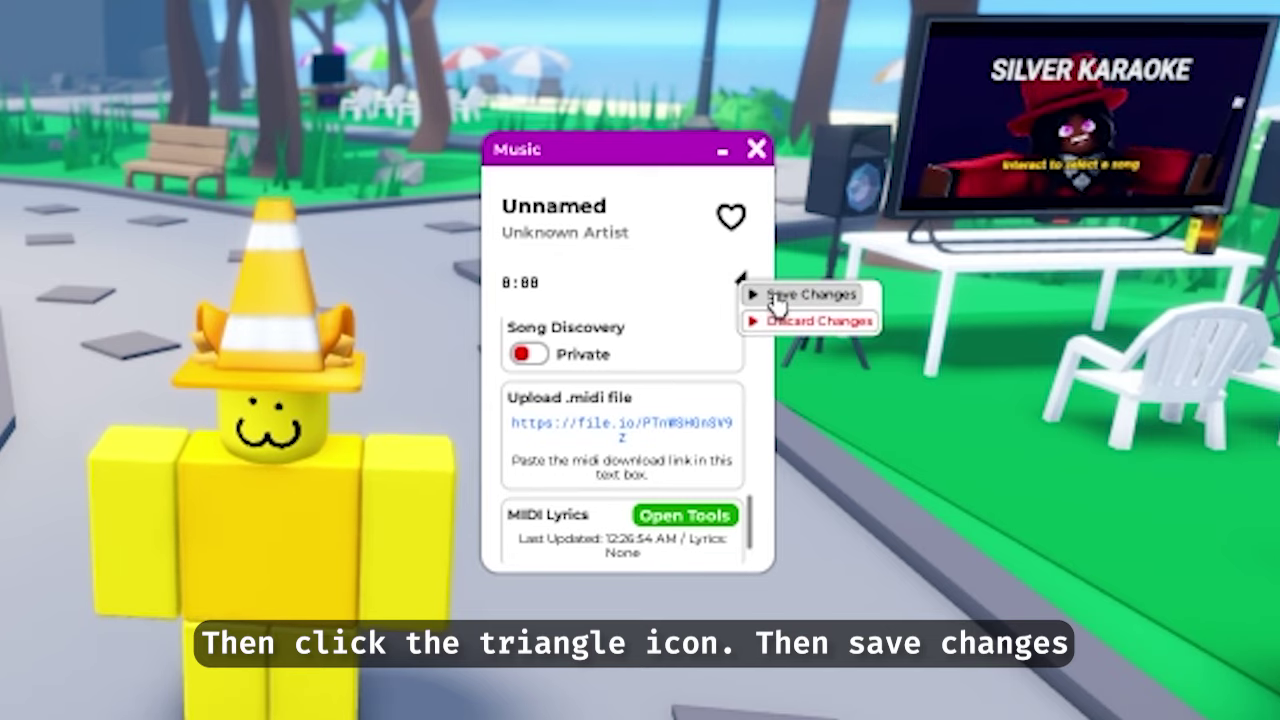
left_click(776, 296)
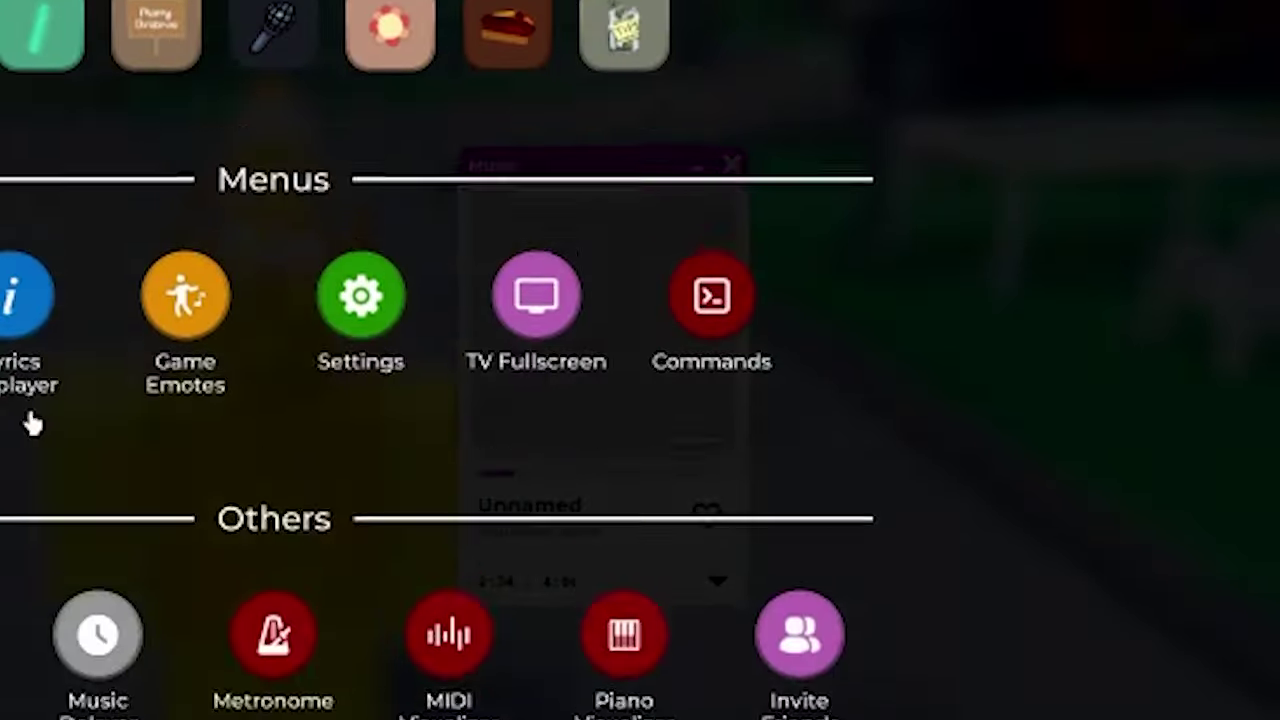
left_click(33, 424)
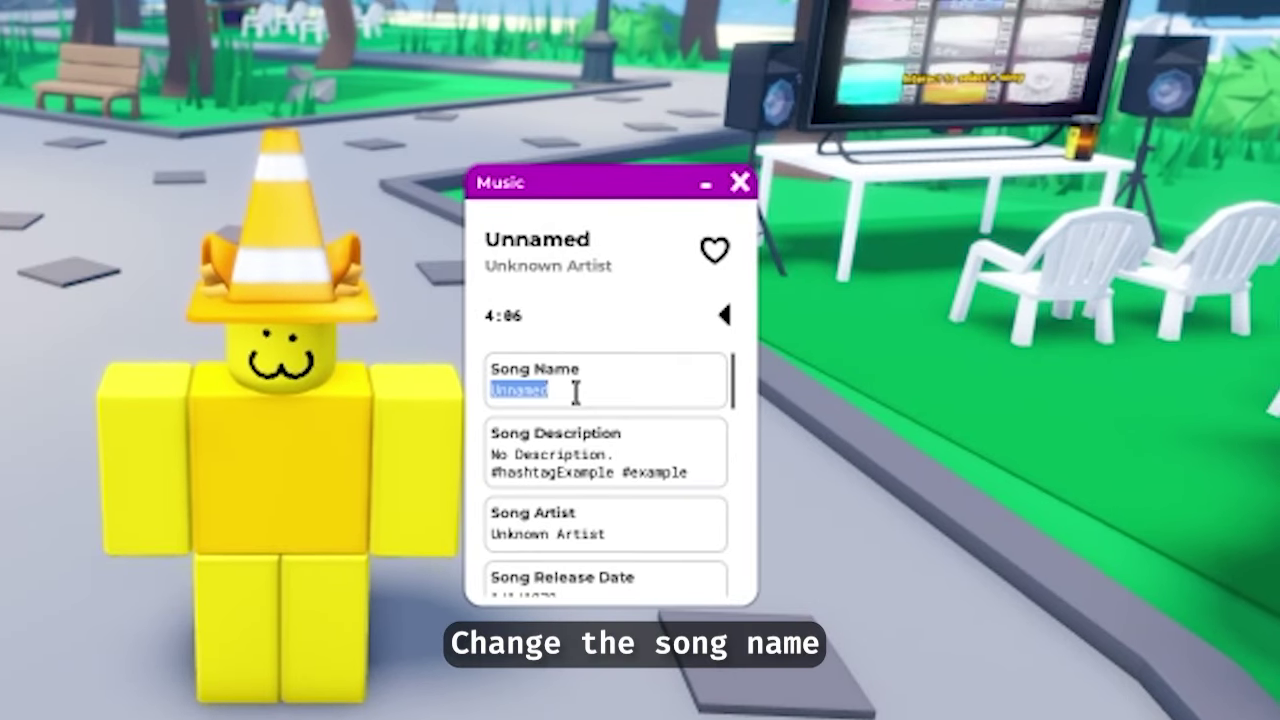
Name the song 'Die With A Smile', clear the old description, and save changes
left_click(575, 392)
type("Die With A Smi")
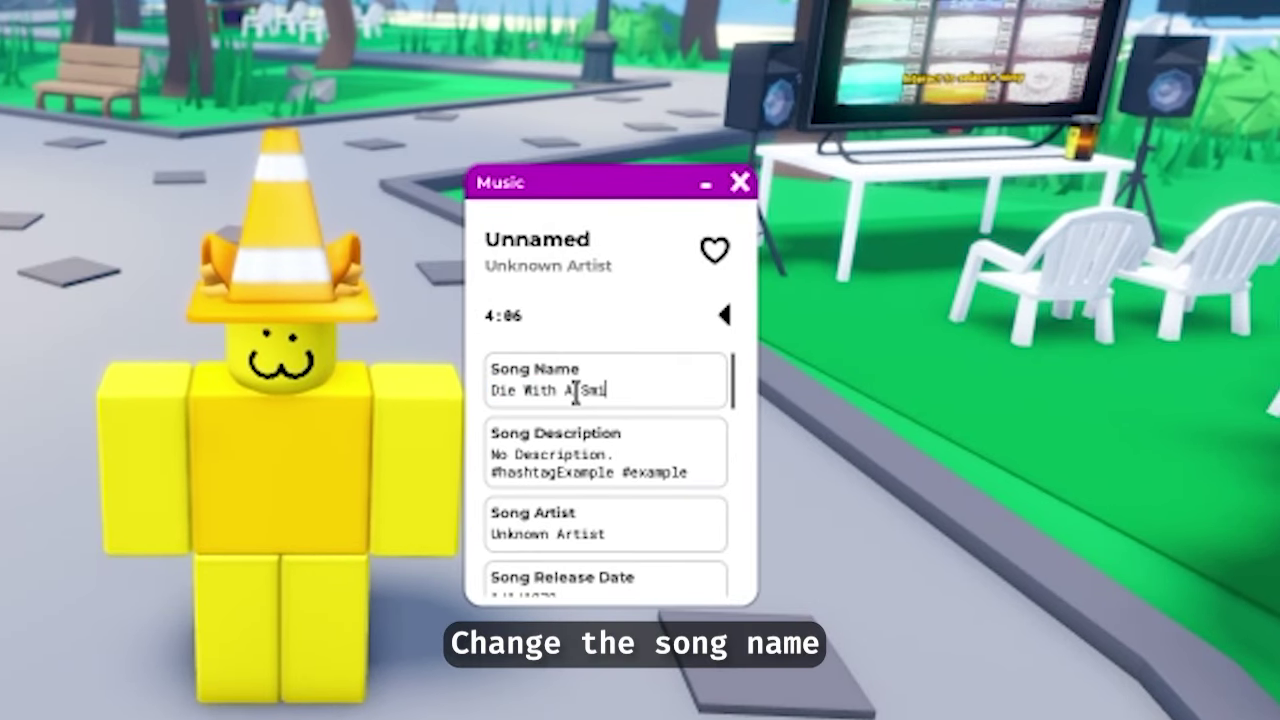
type("le")
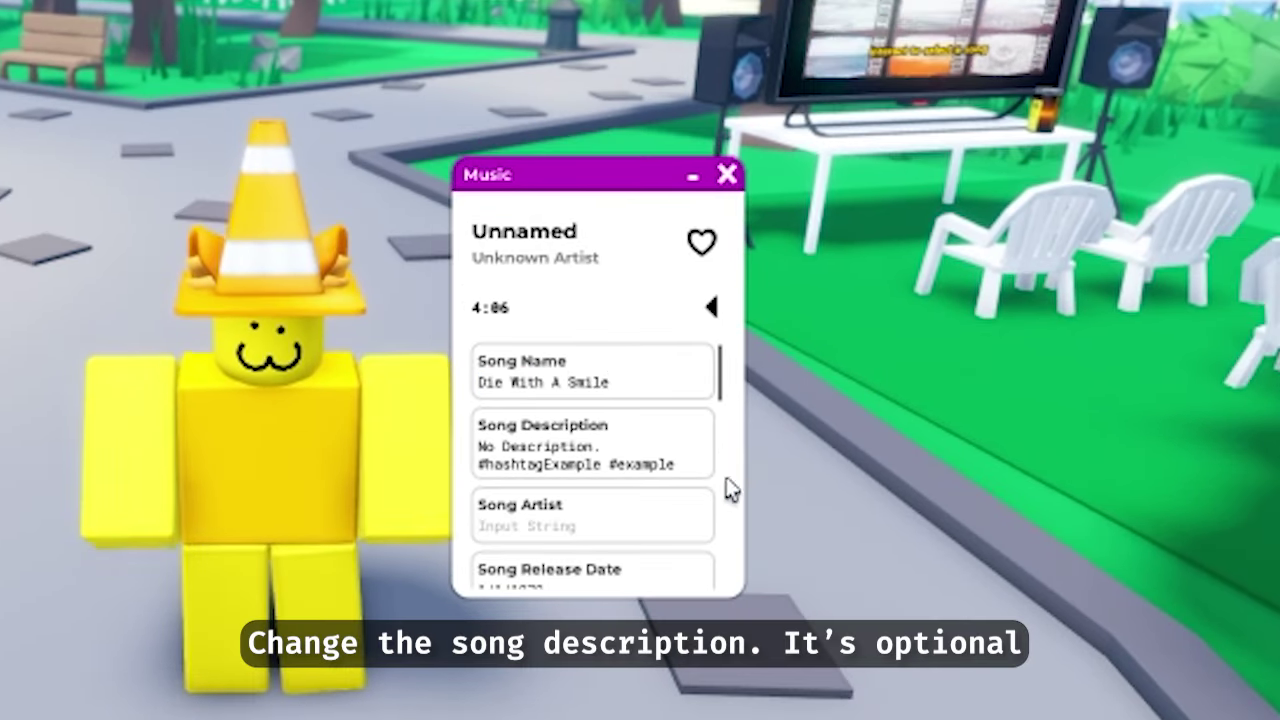
left_click_drag(731, 489, 357, 457)
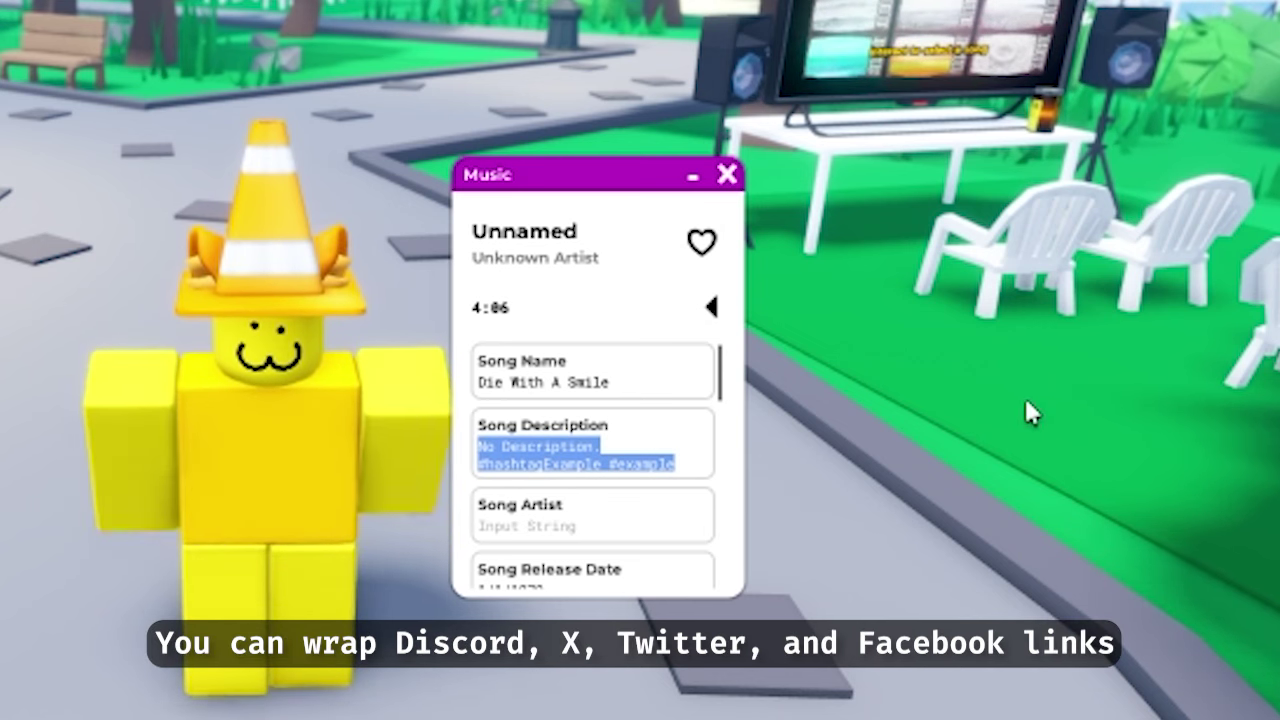
key("BackSpace")
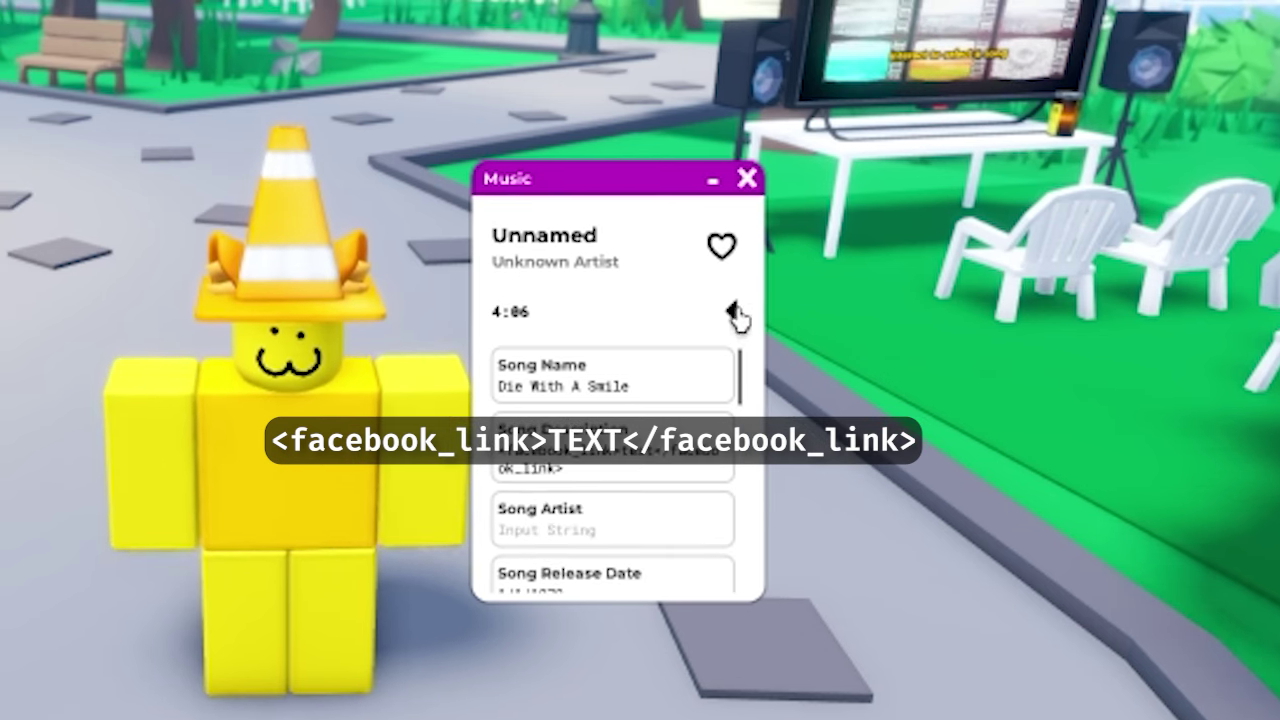
left_click(711, 307)
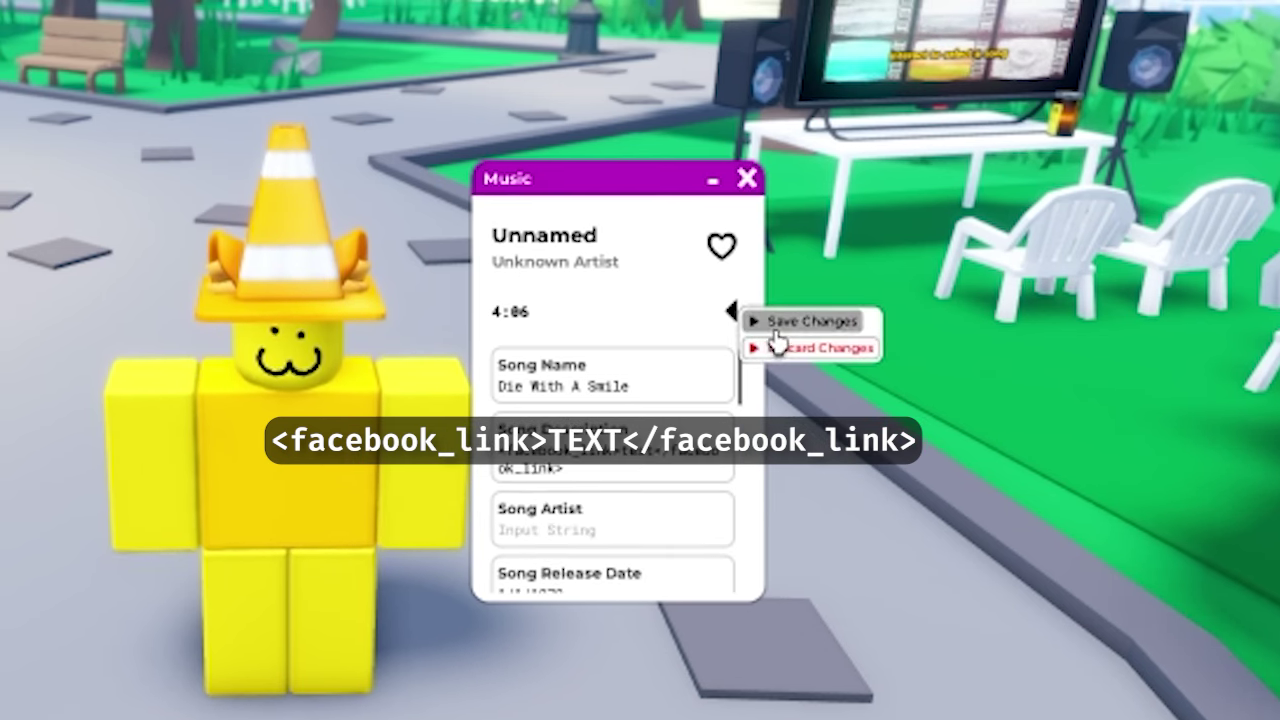
left_click(789, 316)
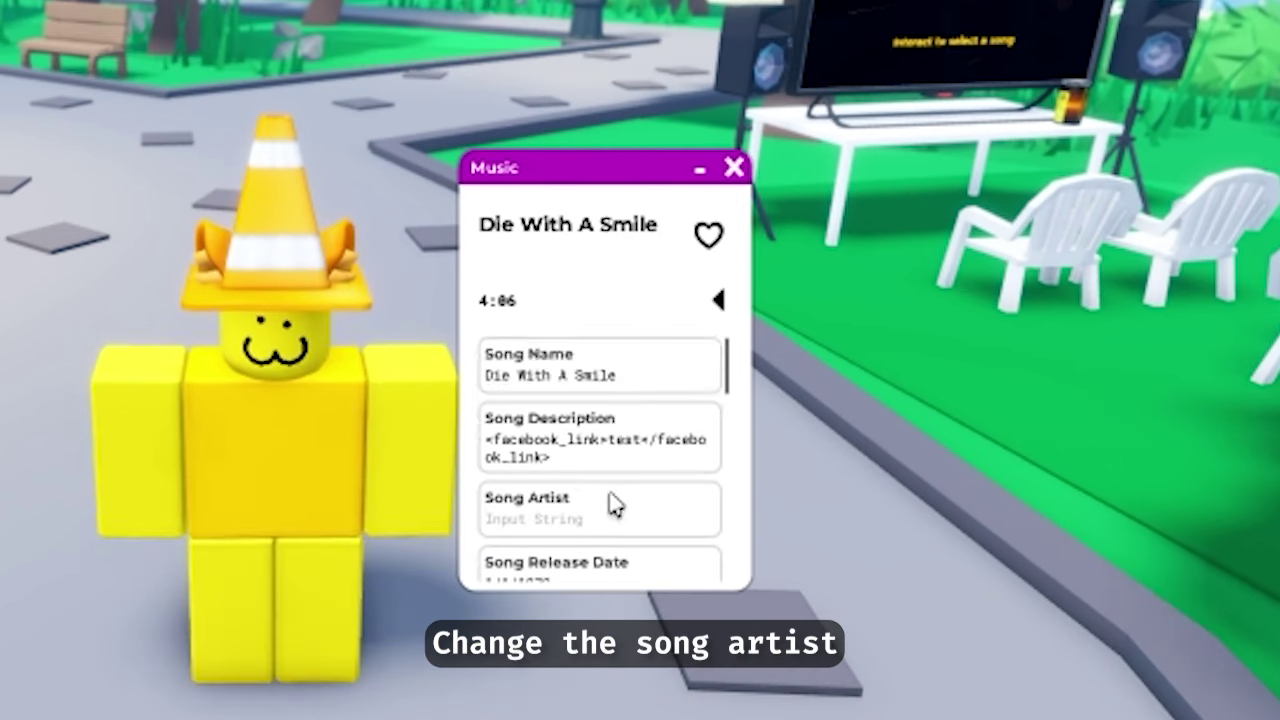
Set the song artist to 'Lady Gaga, Bruno Mars.' and the release date to 1/1/2024
scroll(613, 505, "down", 1)
left_click(607, 480)
type("Lady Gaga, Bruno Mars.")
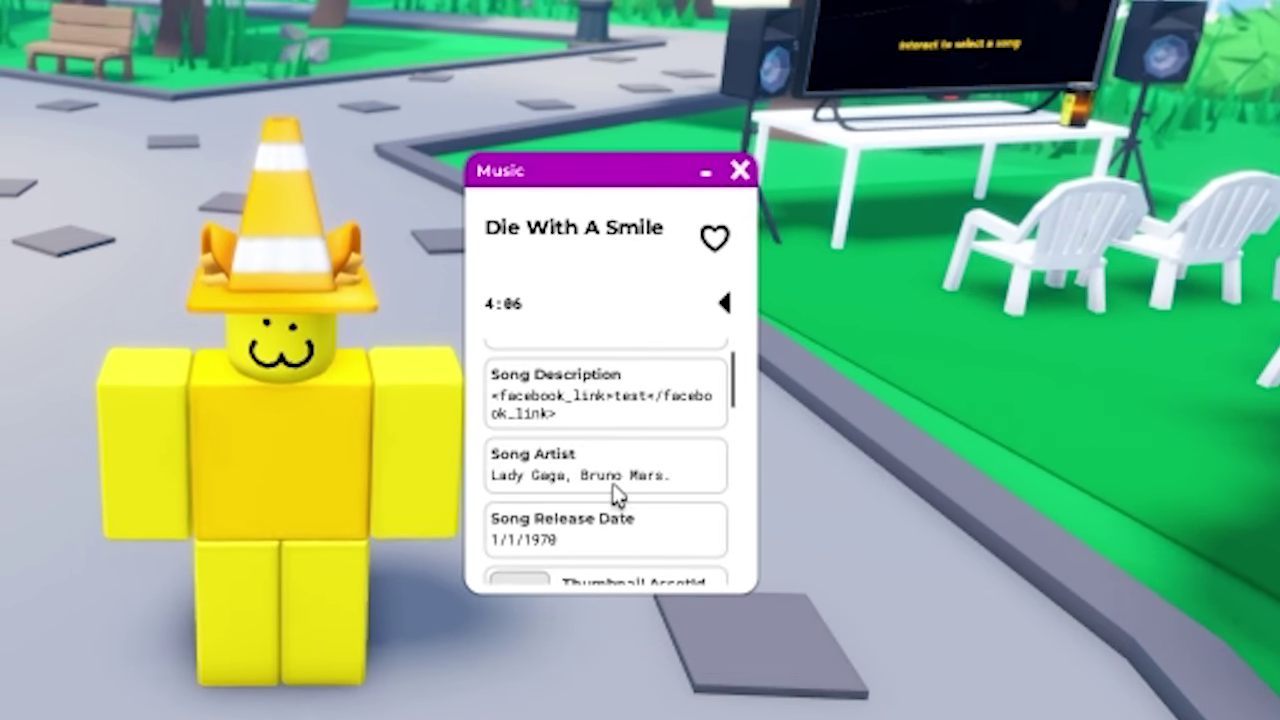
scroll(636, 498, "down", 2)
left_click(557, 446)
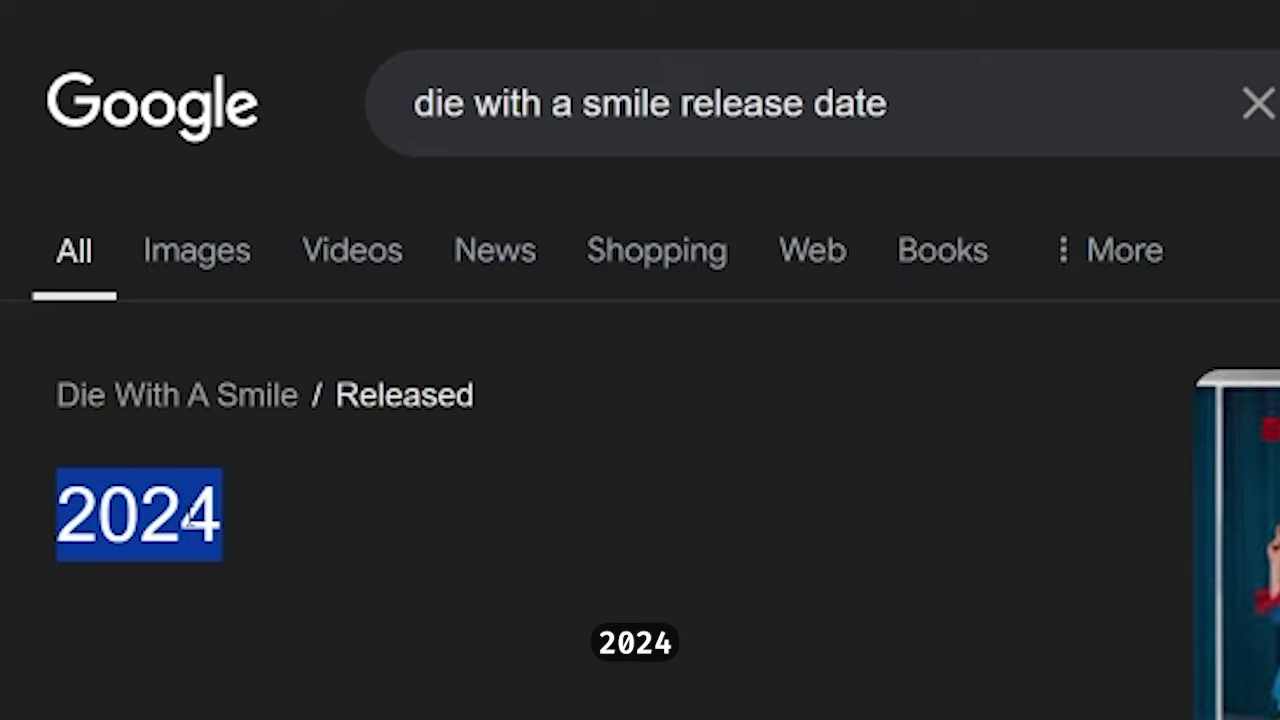
scroll(188, 517, "down", 3)
type("1/")
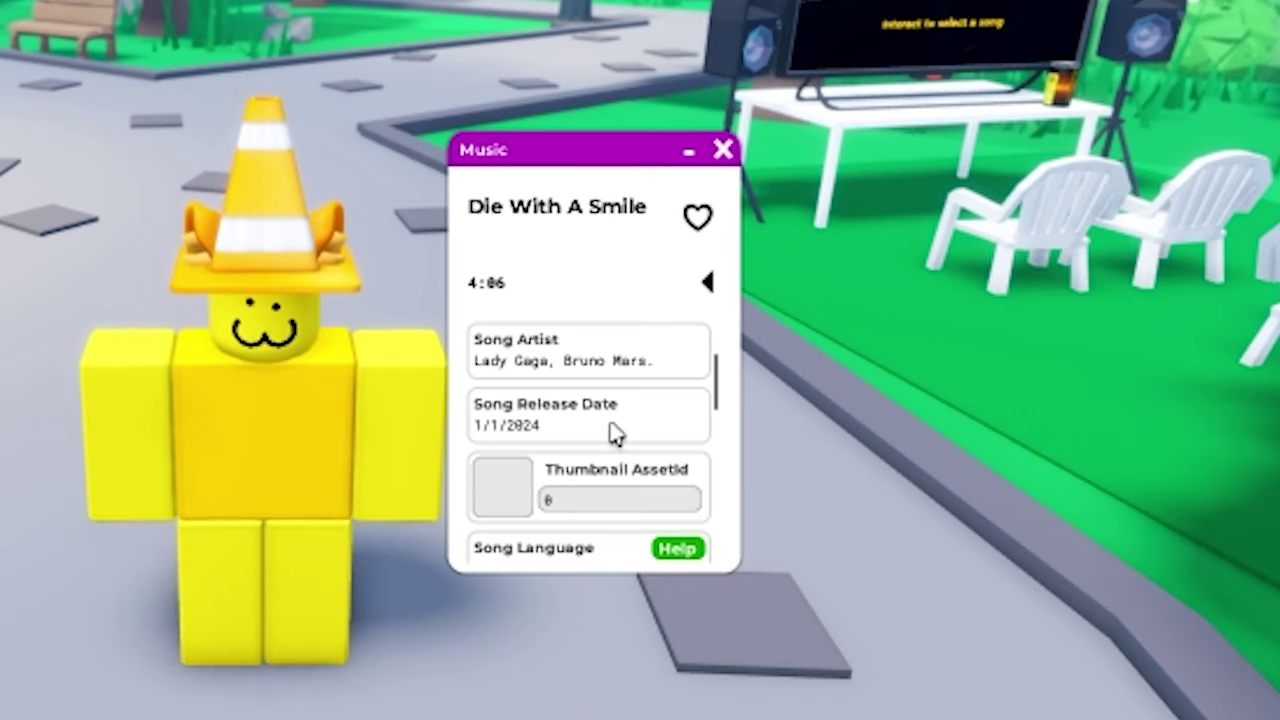
scroll(600, 418, "down", 1)
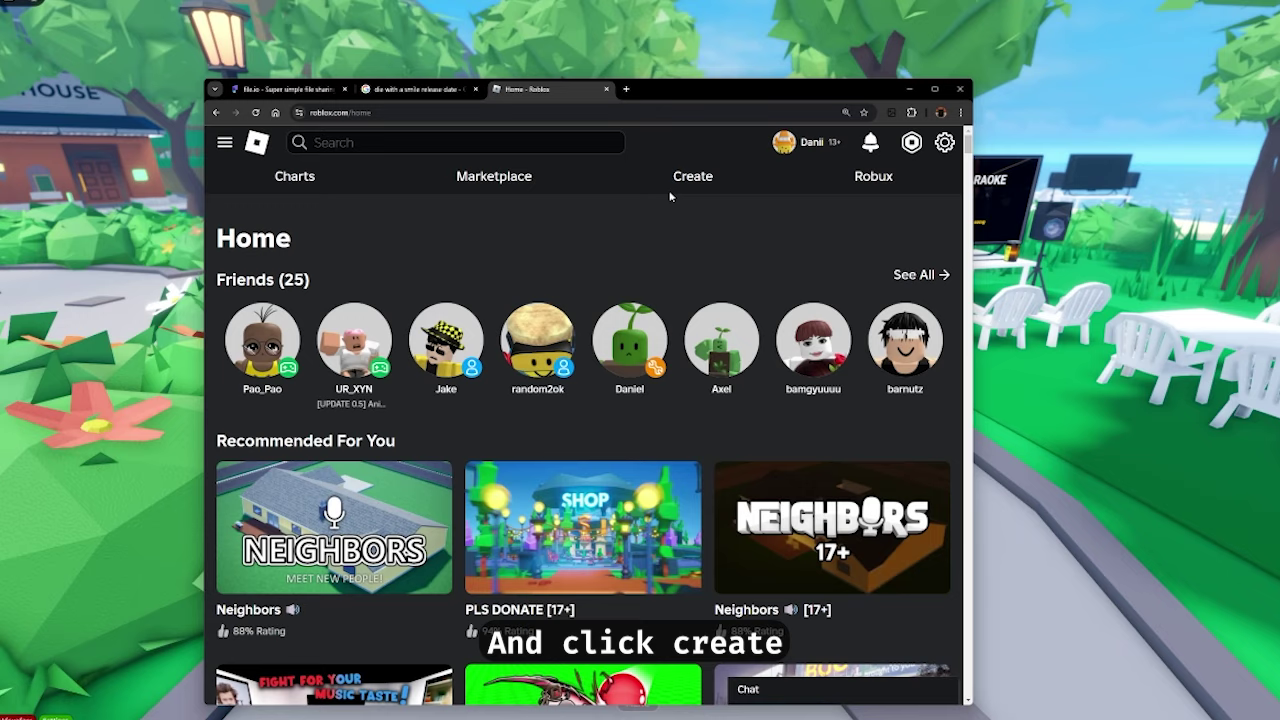
Go to Creator Hub Creations > Development Items > Decals
left_click(689, 174)
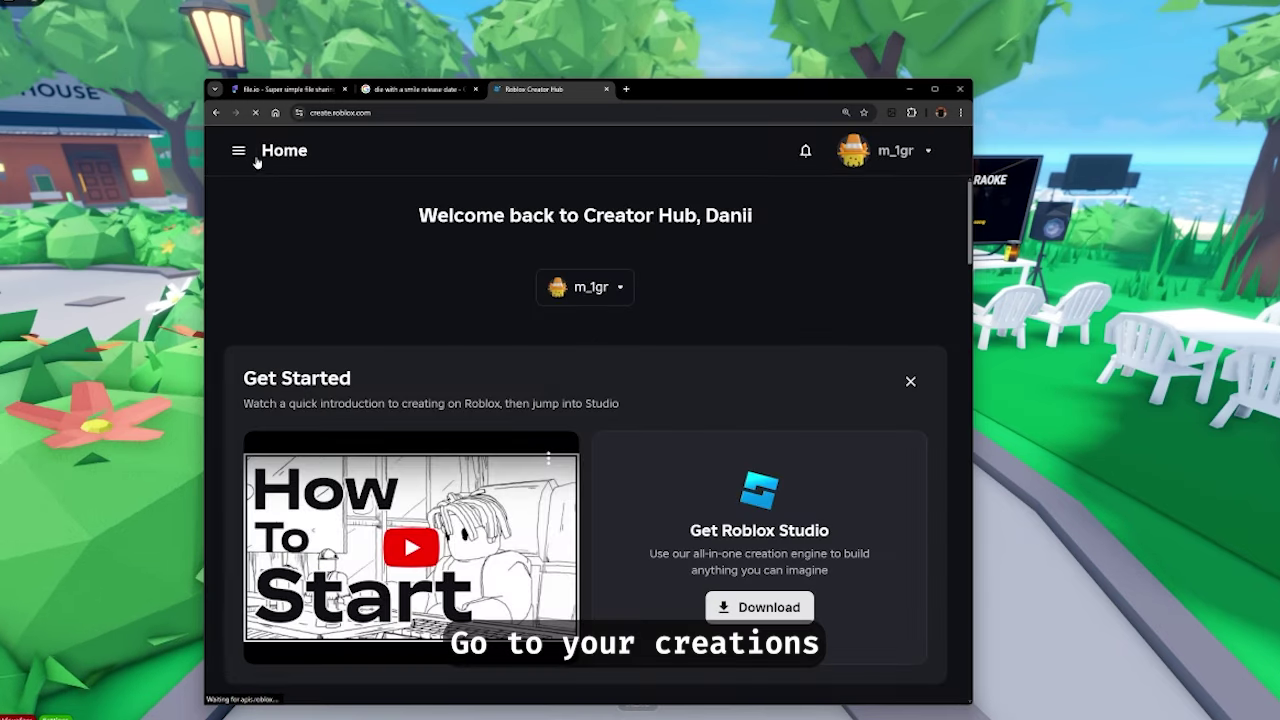
left_click(242, 152)
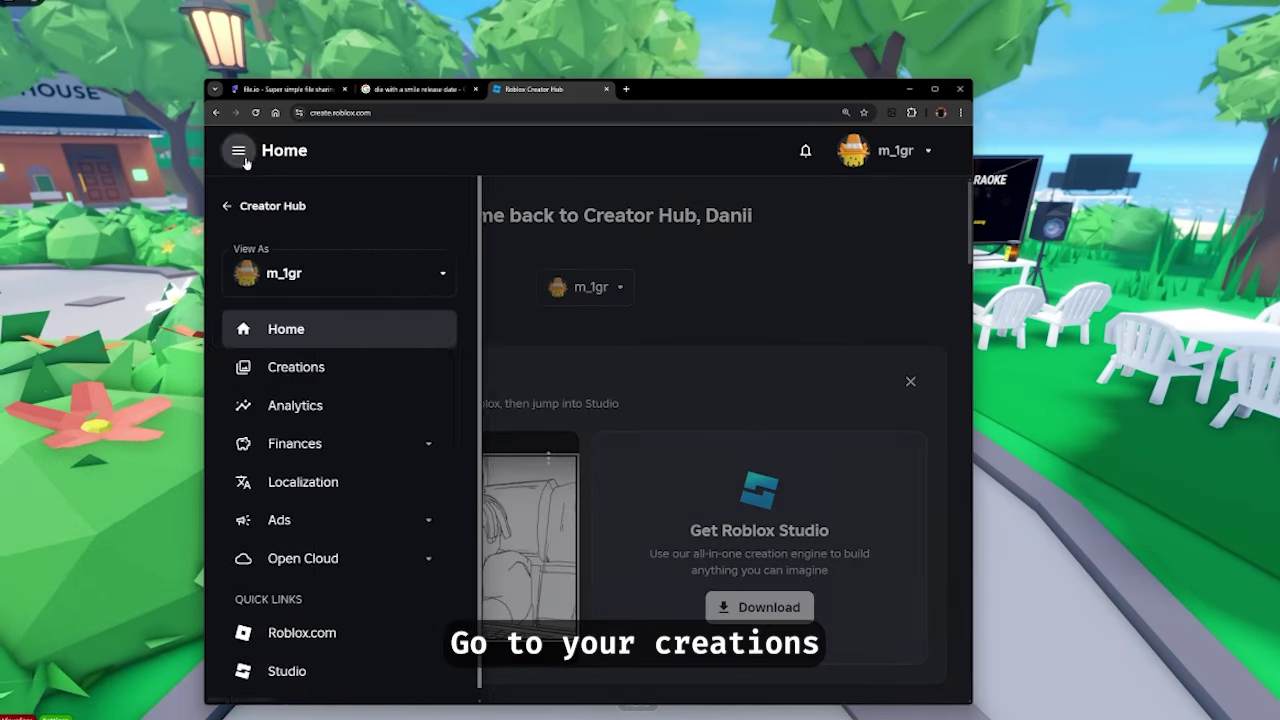
left_click(336, 360)
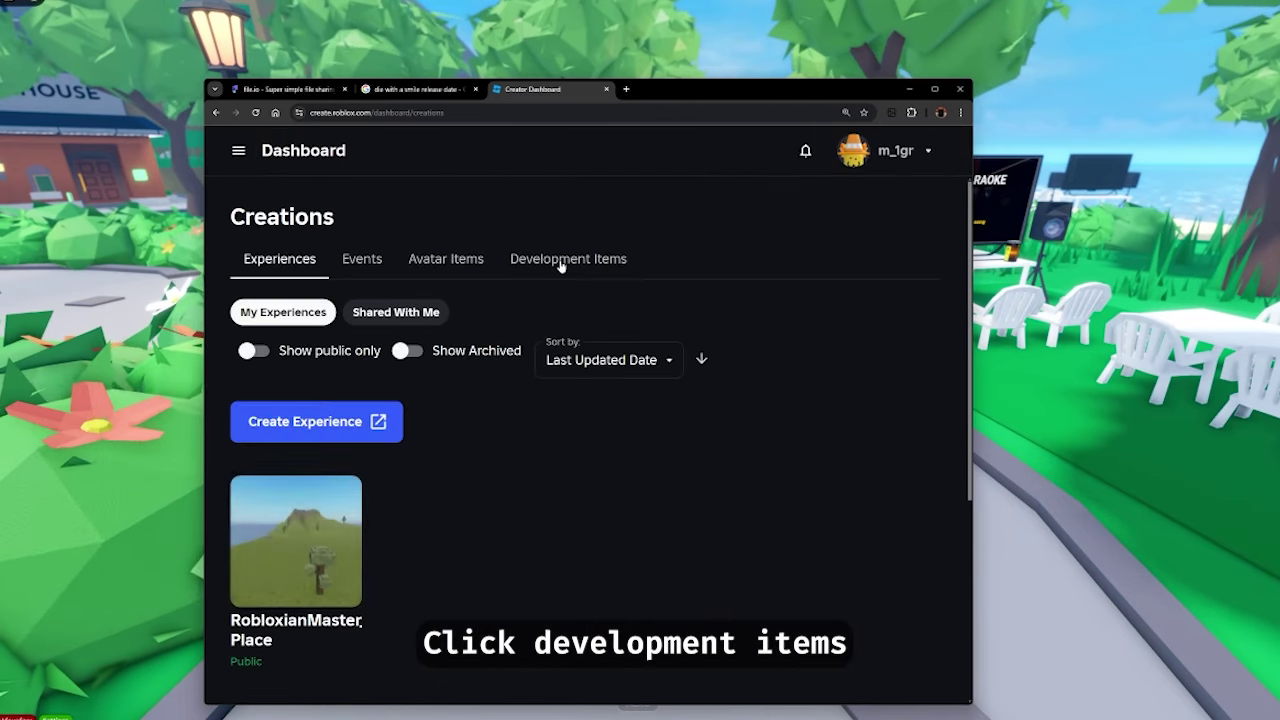
left_click(562, 262)
left_click(514, 312)
scroll(628, 460, "down", 2)
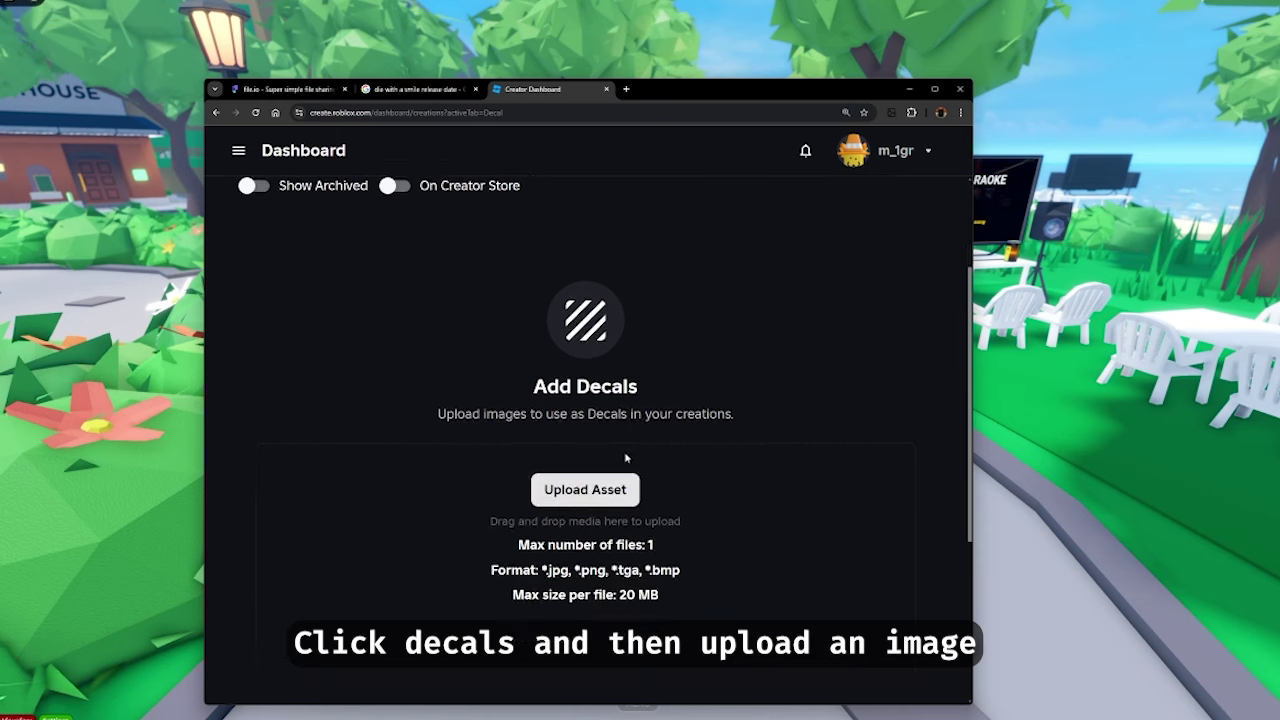
Upload the dog image as decal '1' and paste its asset ID into Thumbnail AssetId
left_click(586, 490)
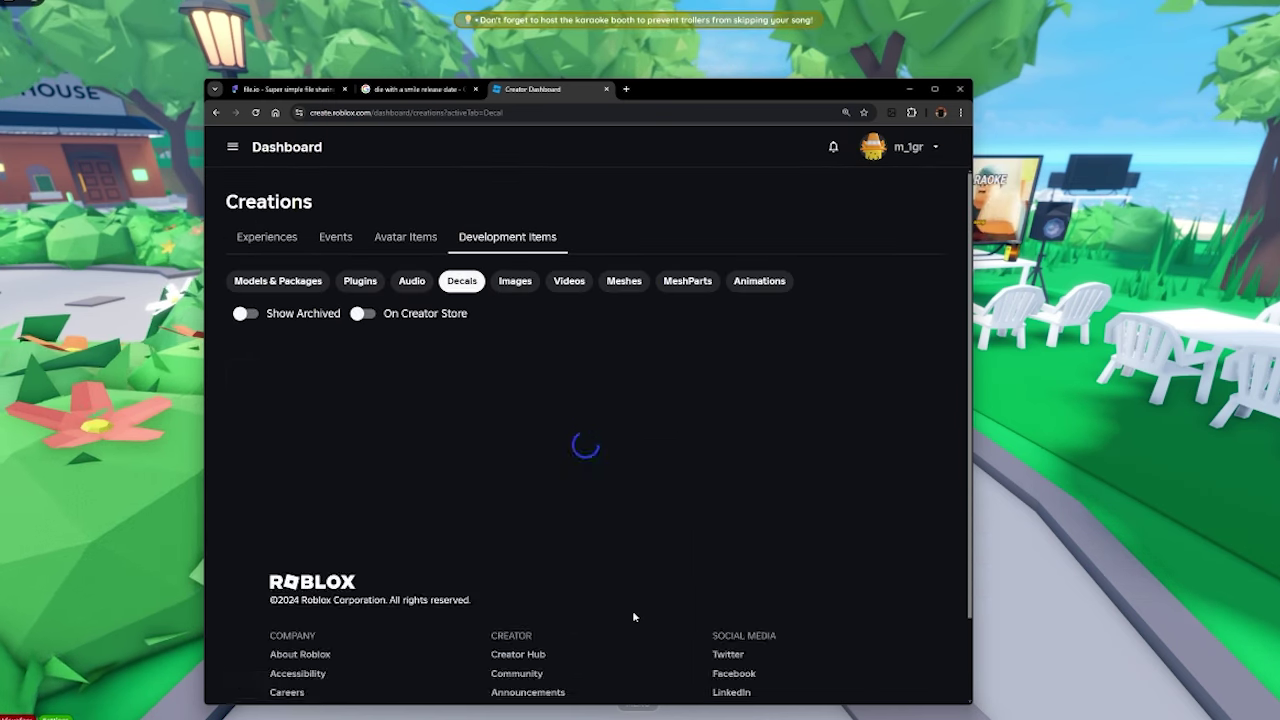
scroll(654, 352, "down", 3)
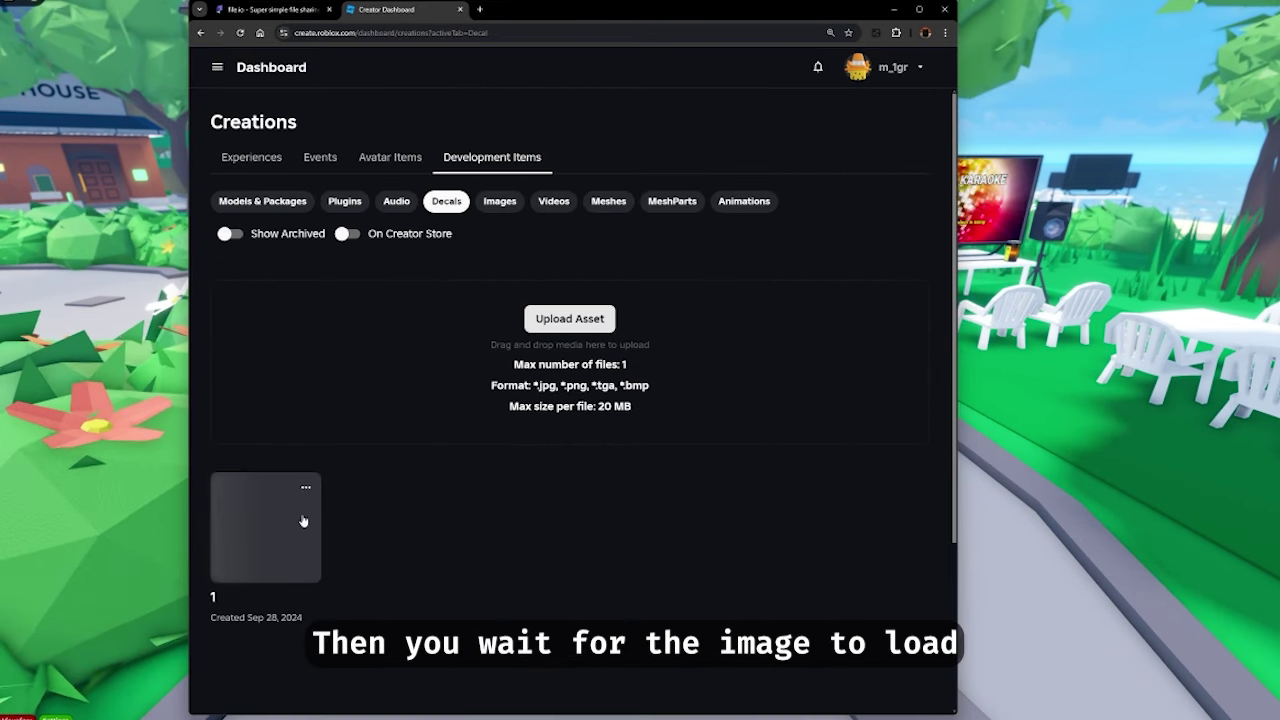
scroll(398, 385, "down", 2)
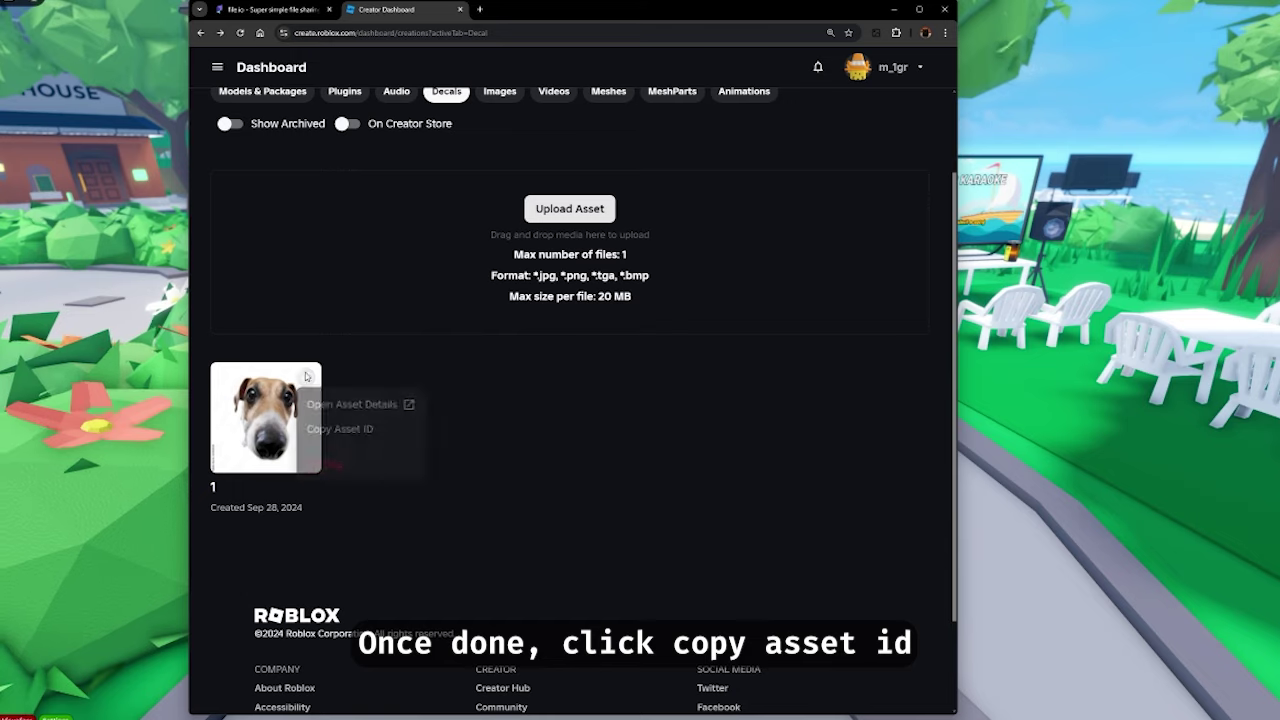
left_click(314, 374)
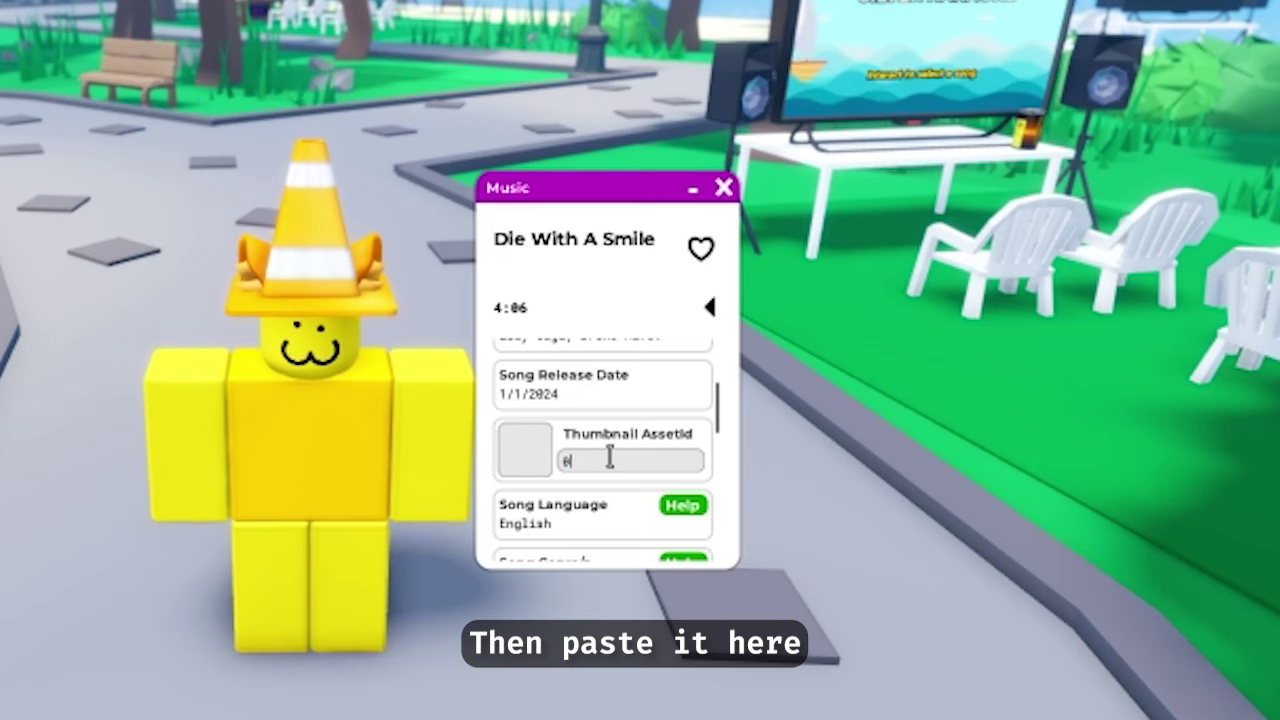
double_click(609, 457)
key("ctrl+v")
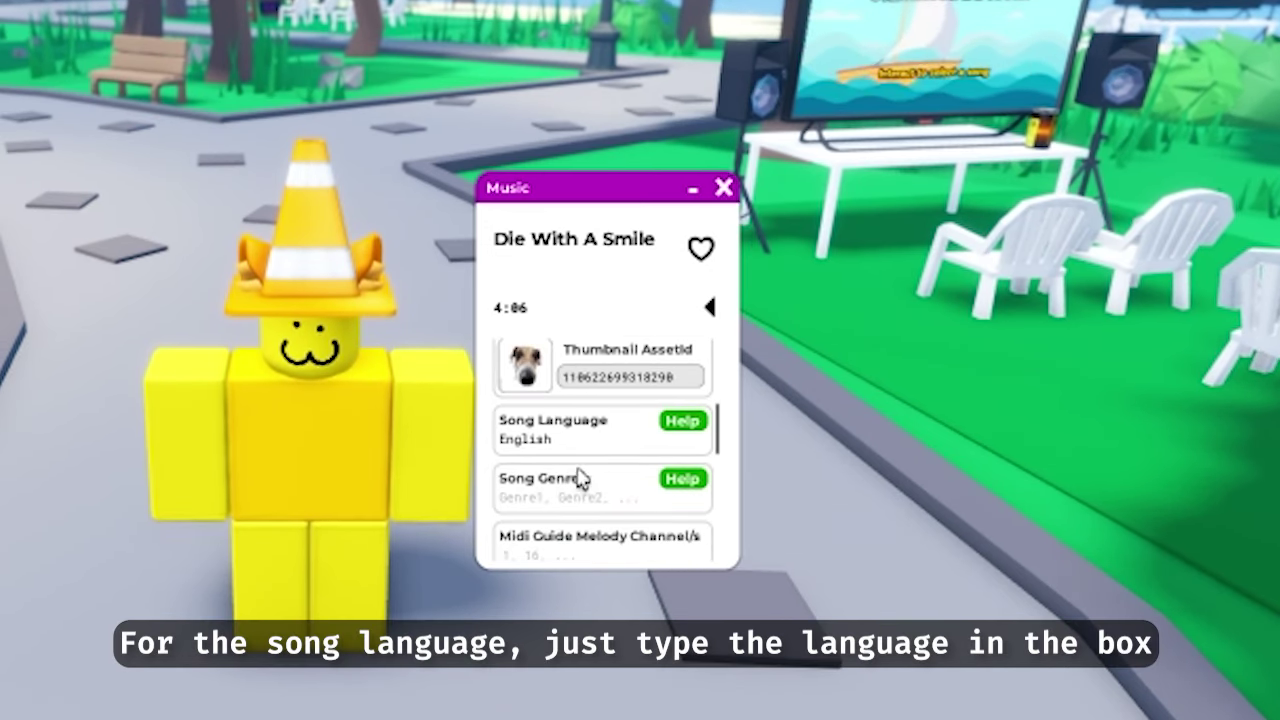
Set the song language to ENGLISH and review the supported languages list
left_click_drag(600, 445, 360, 451)
type("ENGLISH")
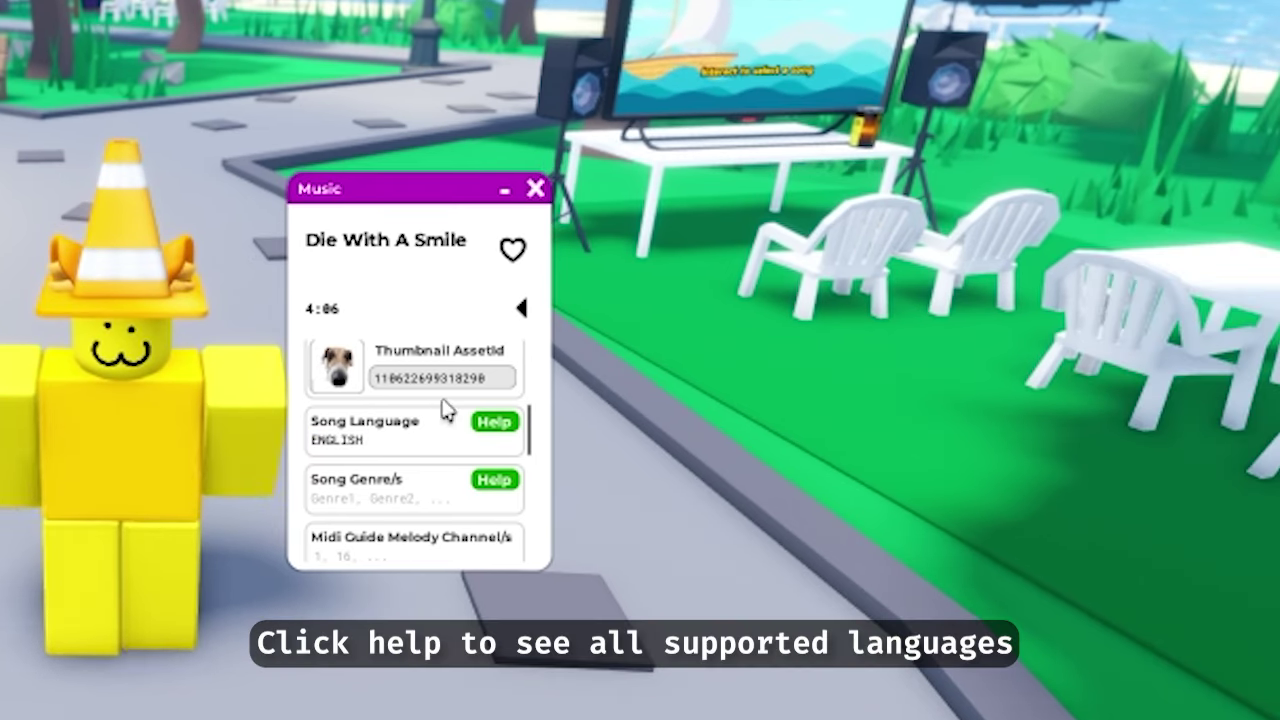
left_click(500, 422)
scroll(751, 491, "down", 10)
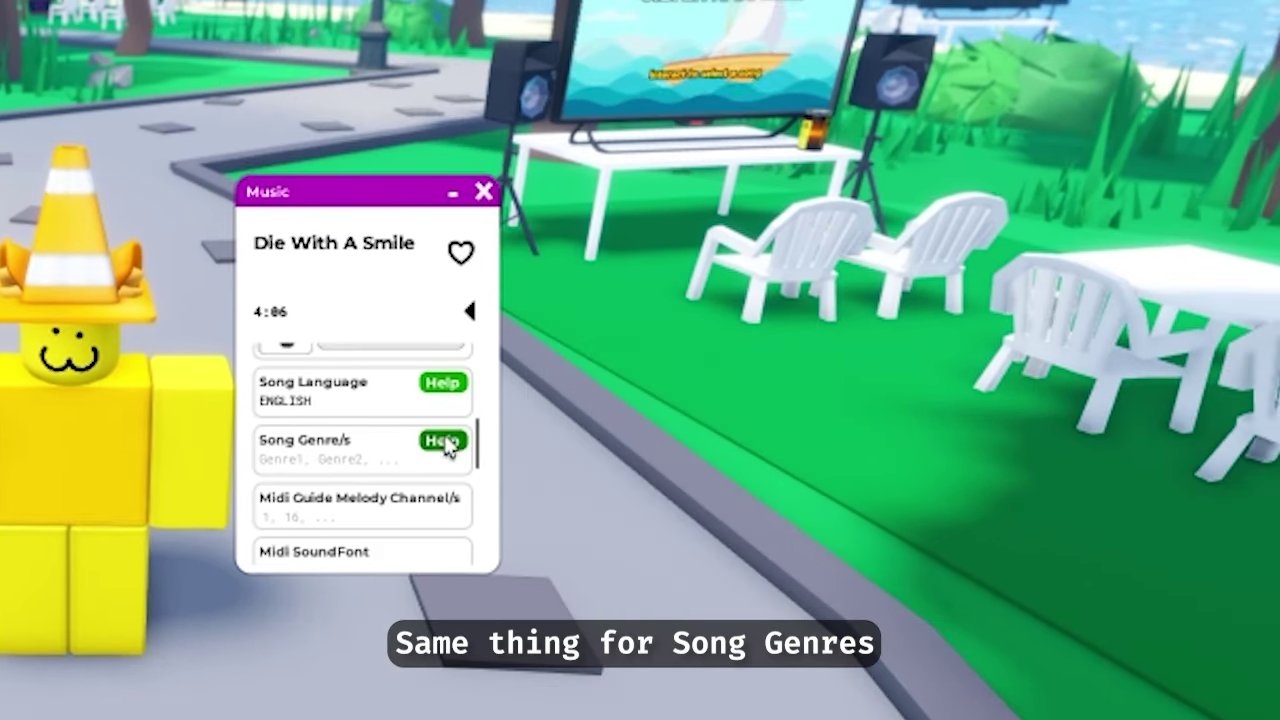
Enter 'Dance, Classic' as the song genres and save changes
left_click(494, 480)
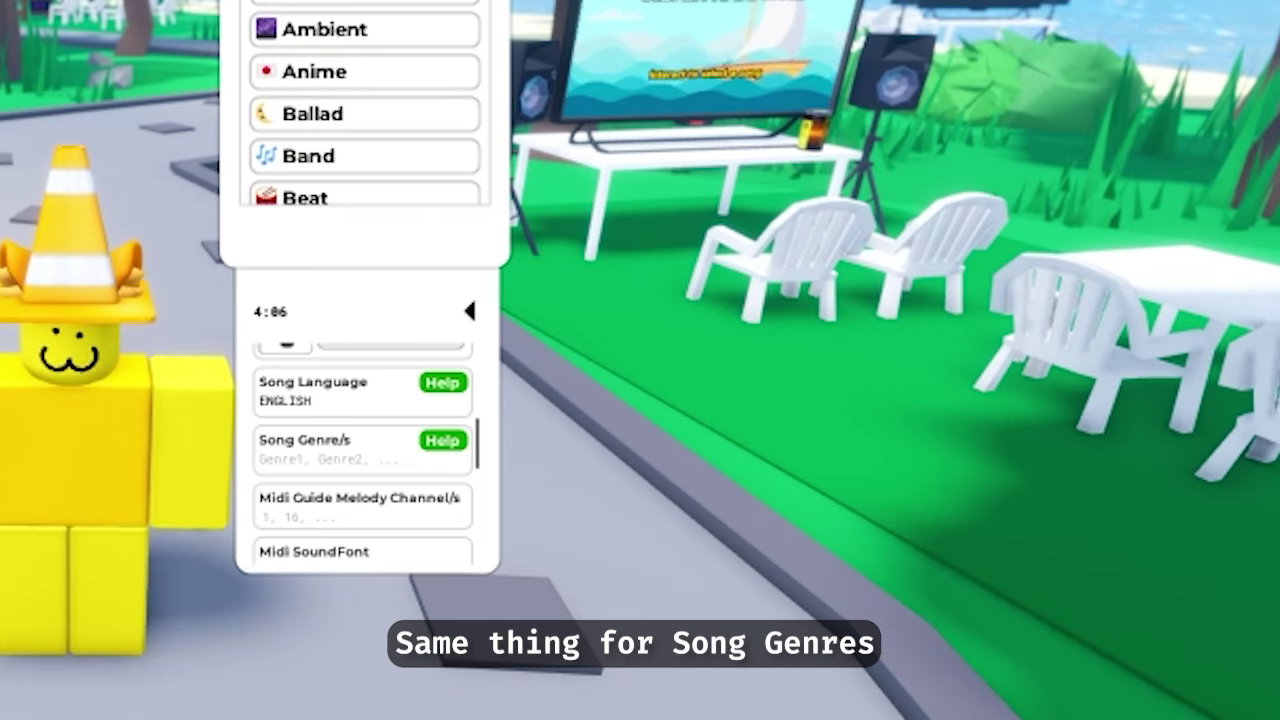
scroll(686, 420, "down", 5)
scroll(686, 375, "down", 1)
left_click(312, 455)
type("dance,")
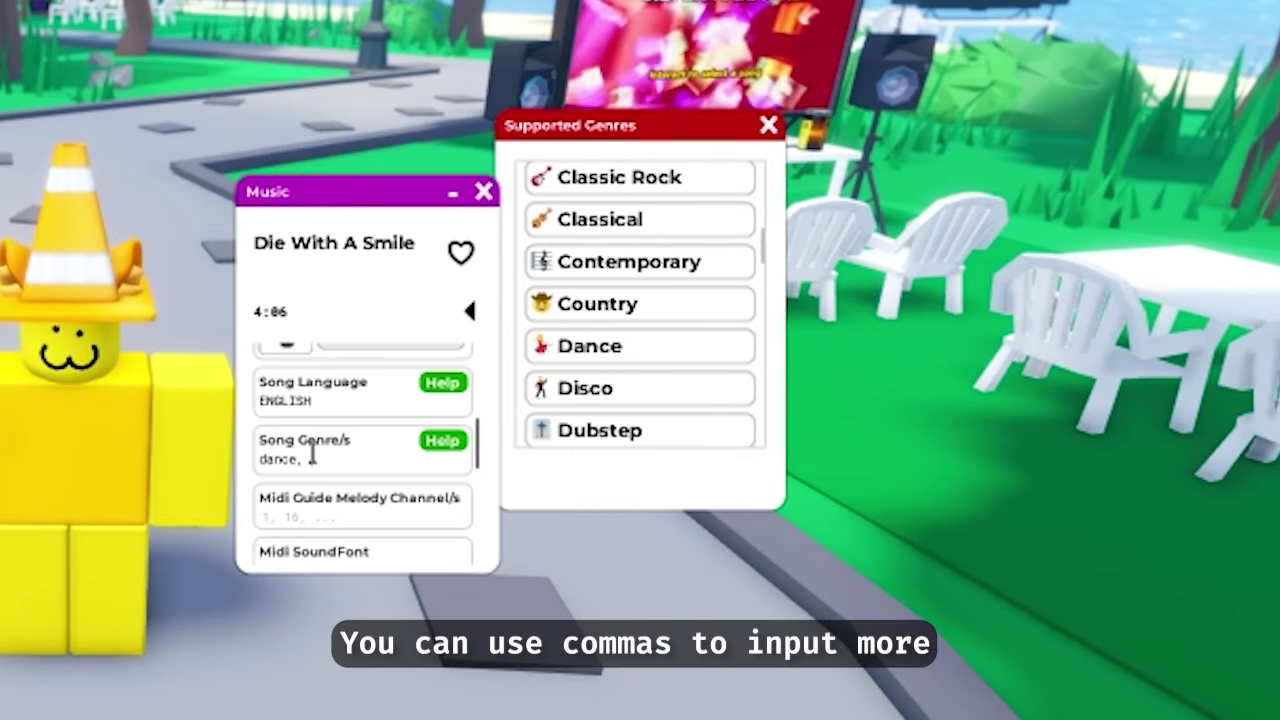
scroll(400, 400, "down", 2)
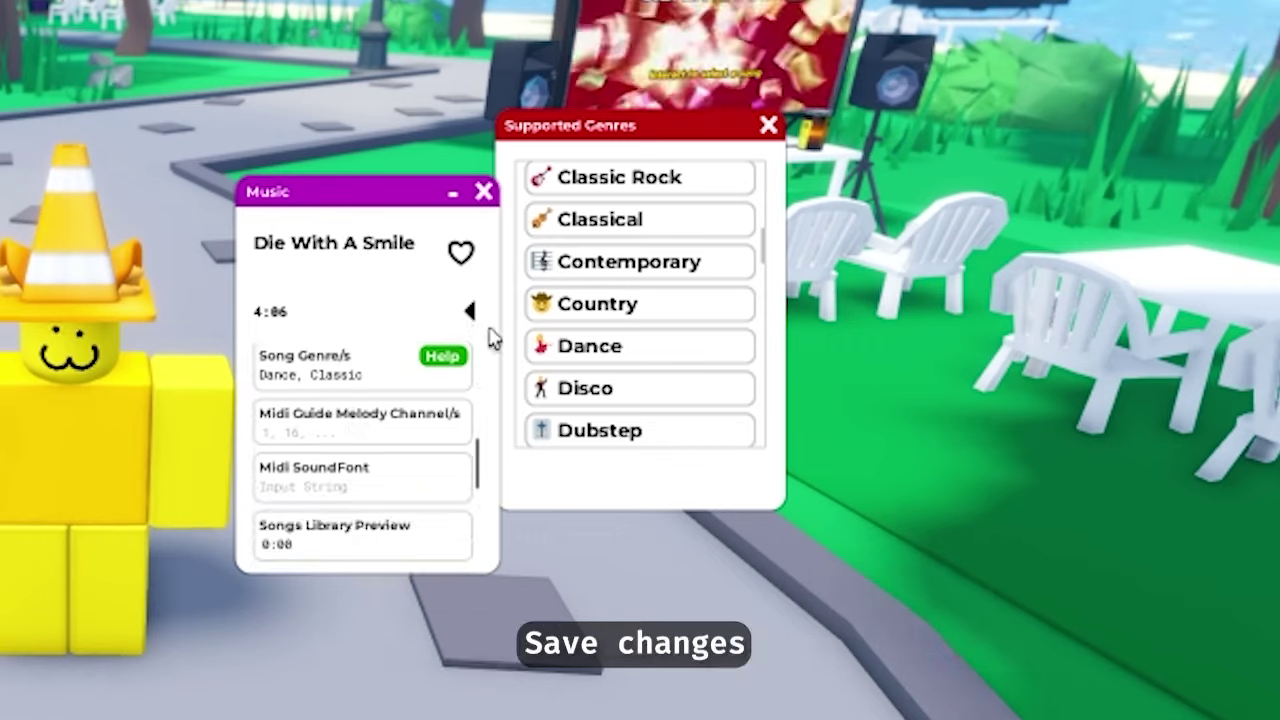
left_click(472, 312)
left_click(768, 125)
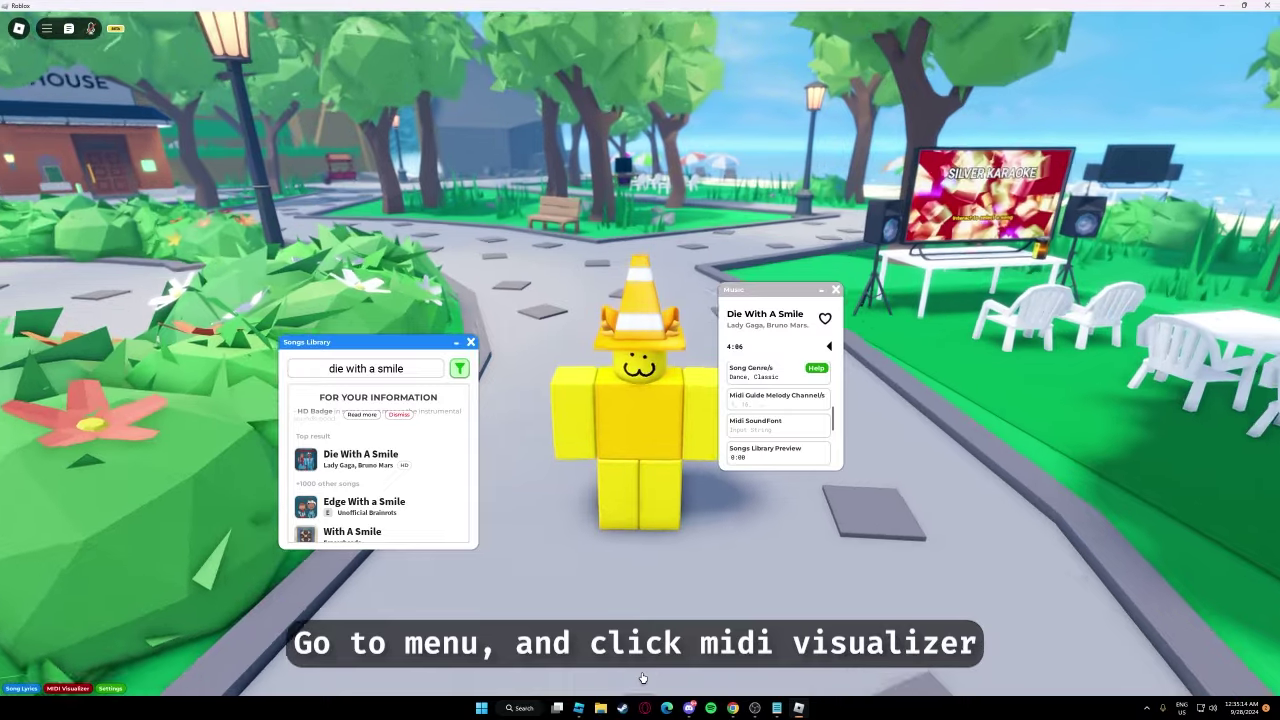
Find the vocal channels in the MIDI Visualizer from 0:39, save them as guide melody, and raise Melody Guides Volume
left_click(46, 28)
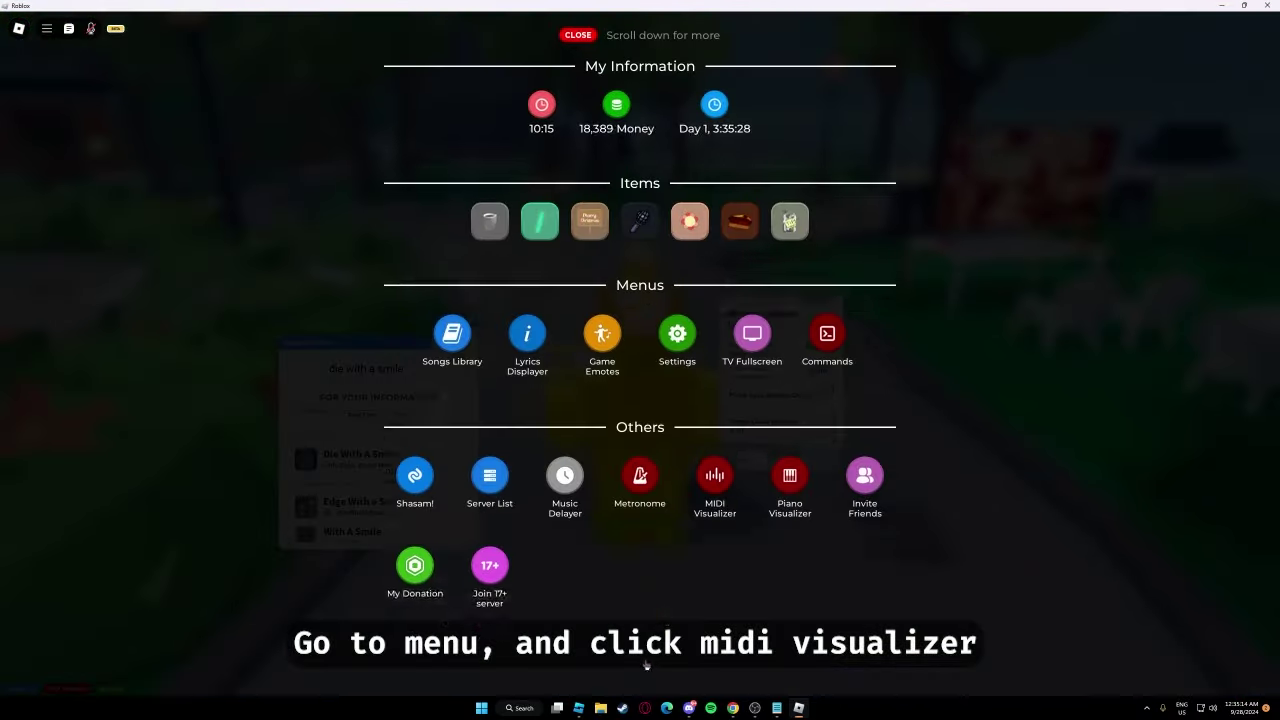
left_click(715, 508)
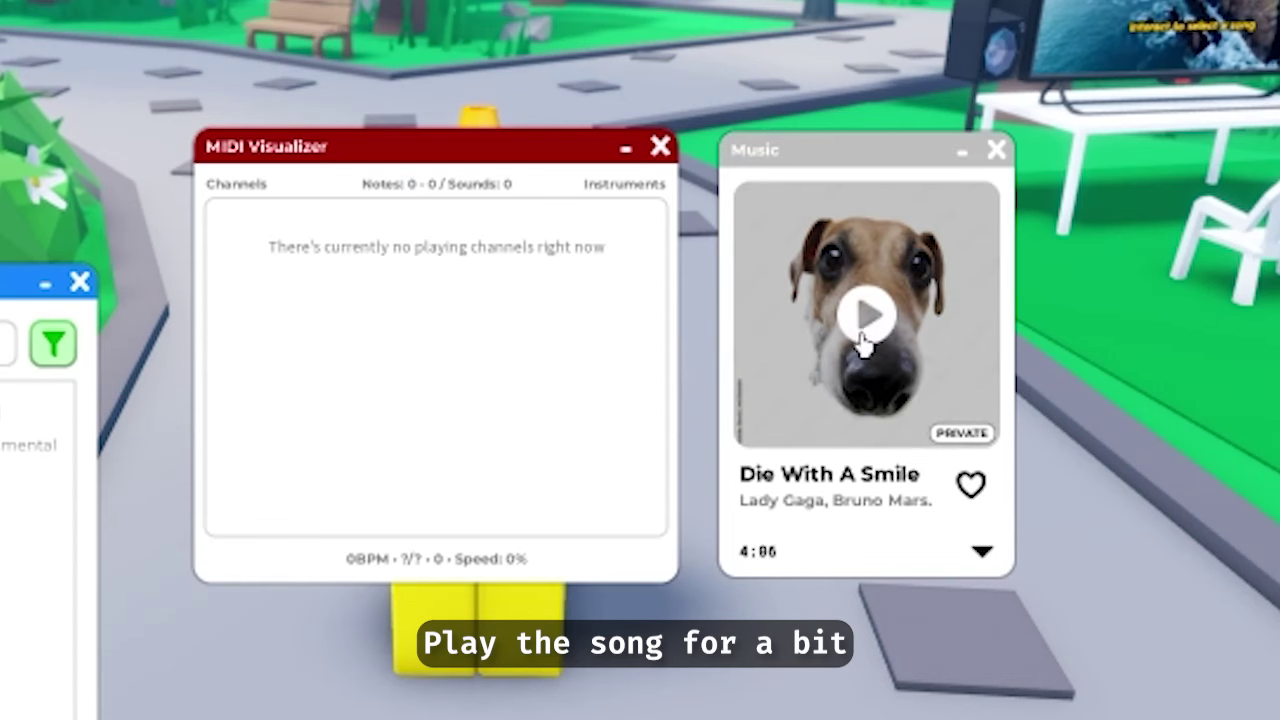
left_click(866, 340)
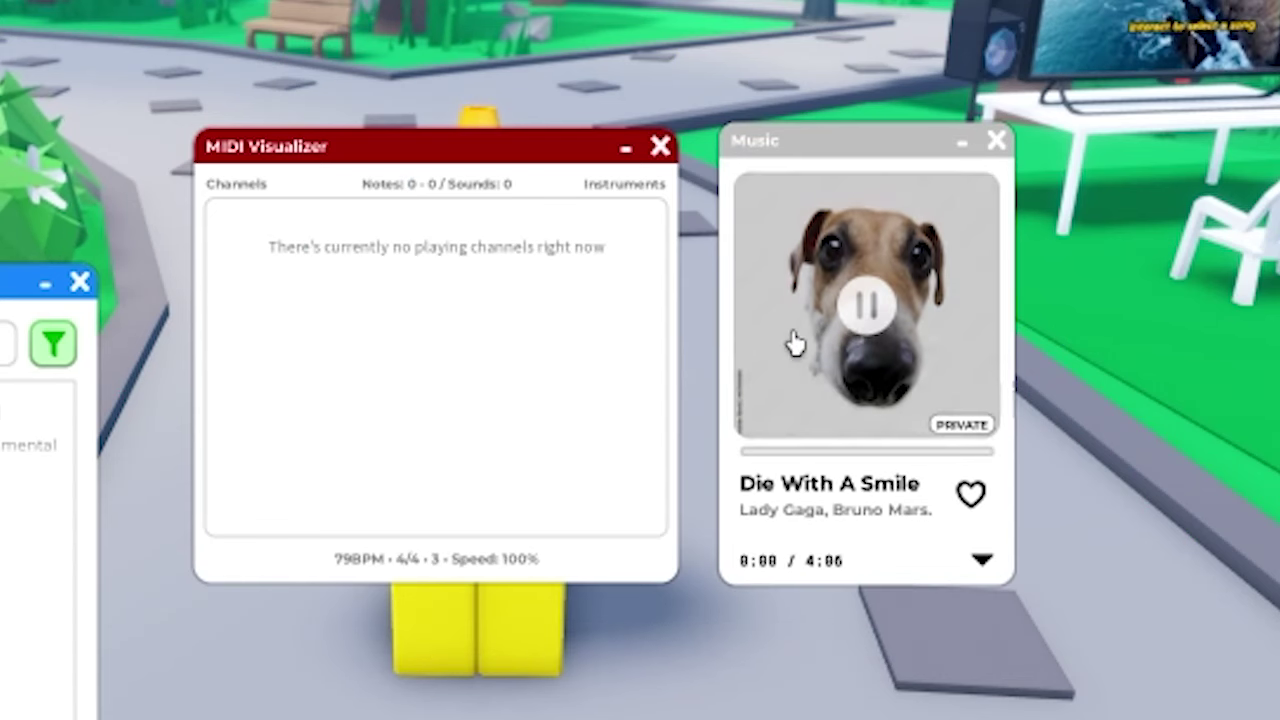
left_click(778, 452)
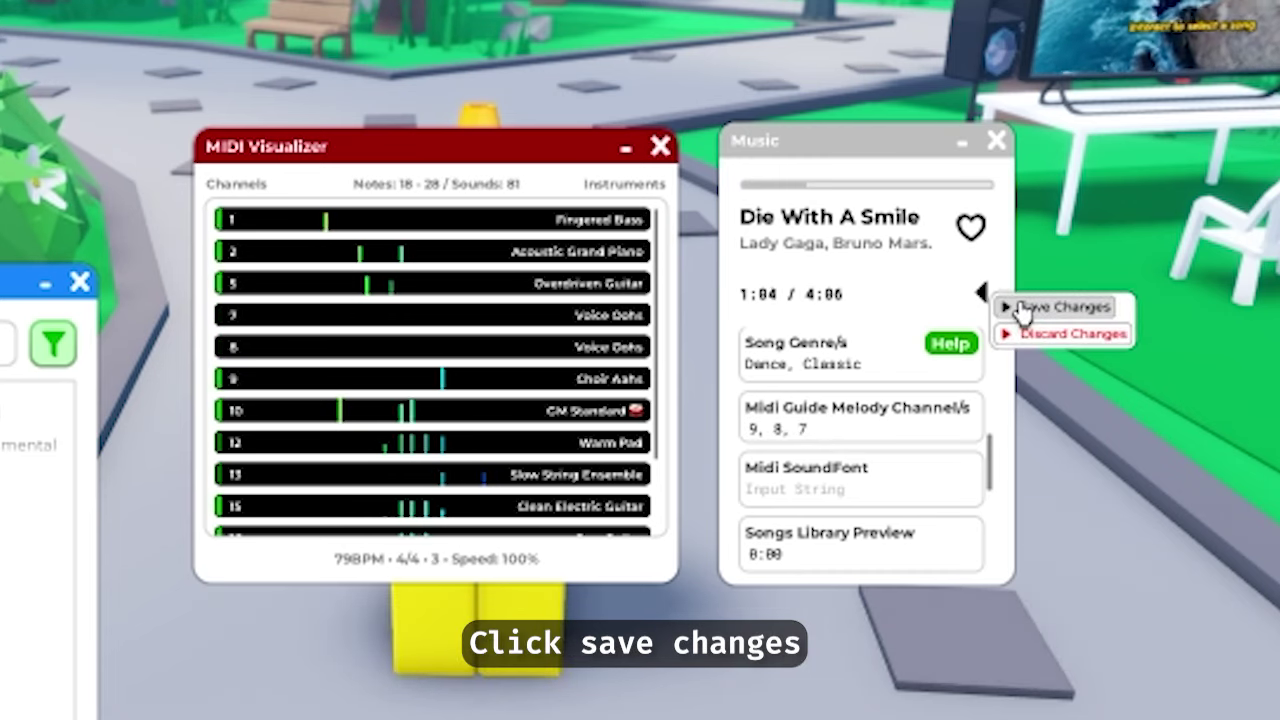
left_click(1020, 308)
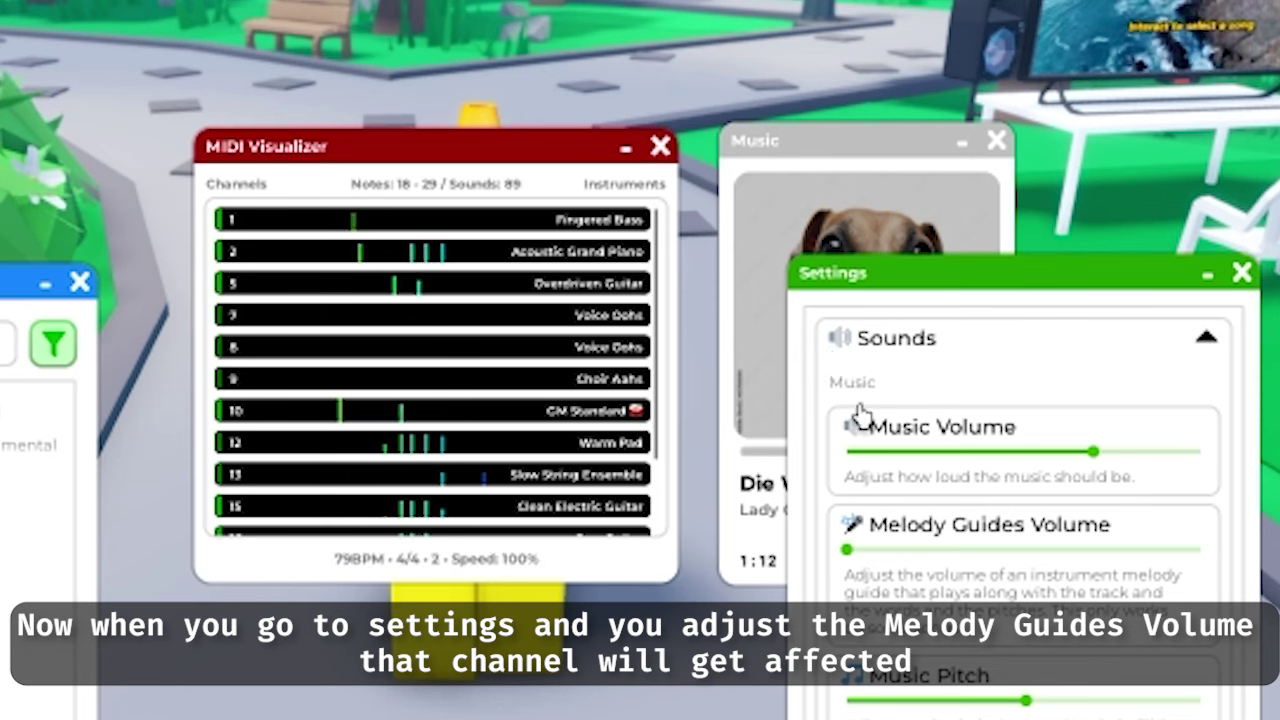
left_click_drag(963, 566, 962, 577)
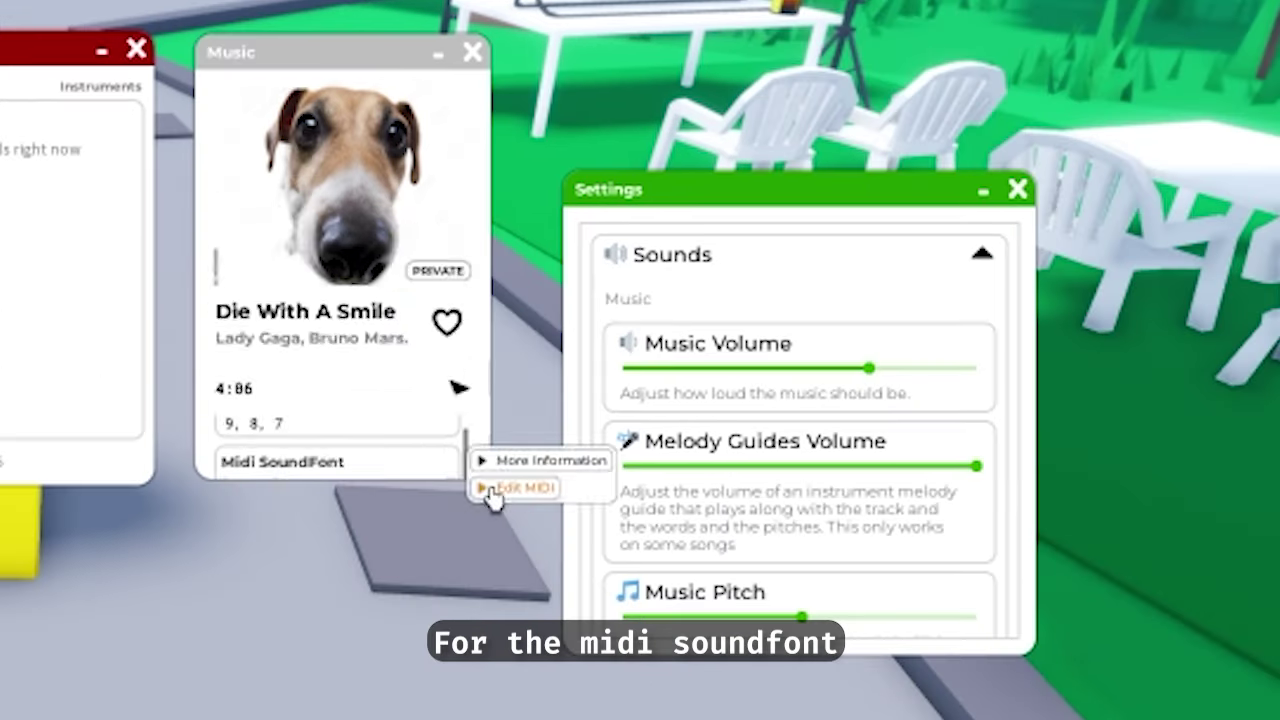
Collapse the Sounds settings and expand the Music SoundFont section
left_click(488, 490)
scroll(457, 451, "down", 3)
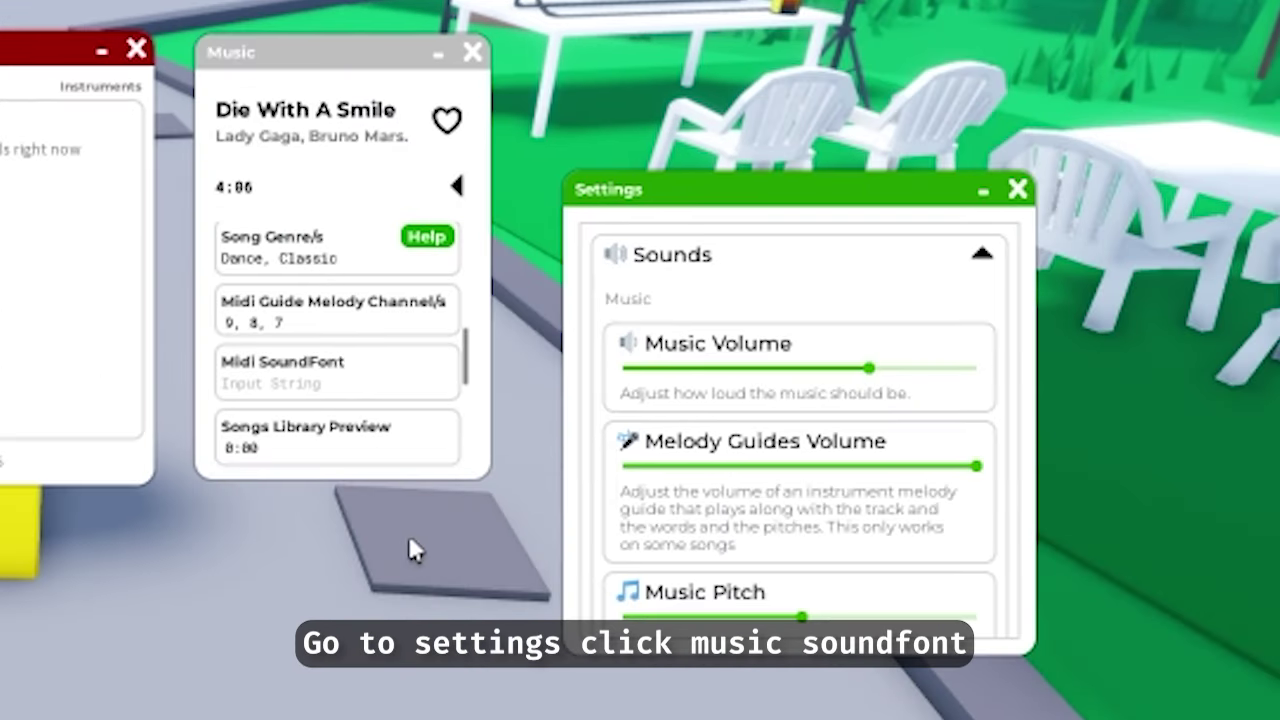
left_click(982, 254)
left_click(983, 400)
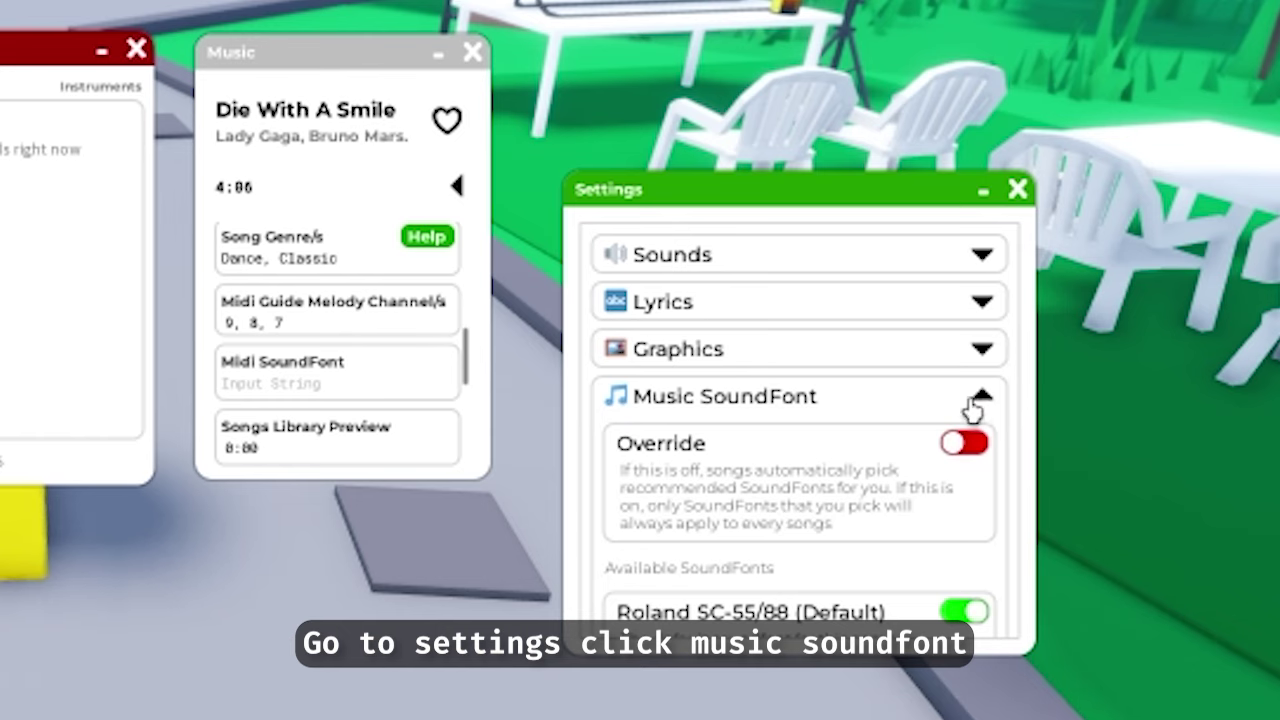
scroll(940, 408, "down", 3)
scroll(940, 408, "up", 2)
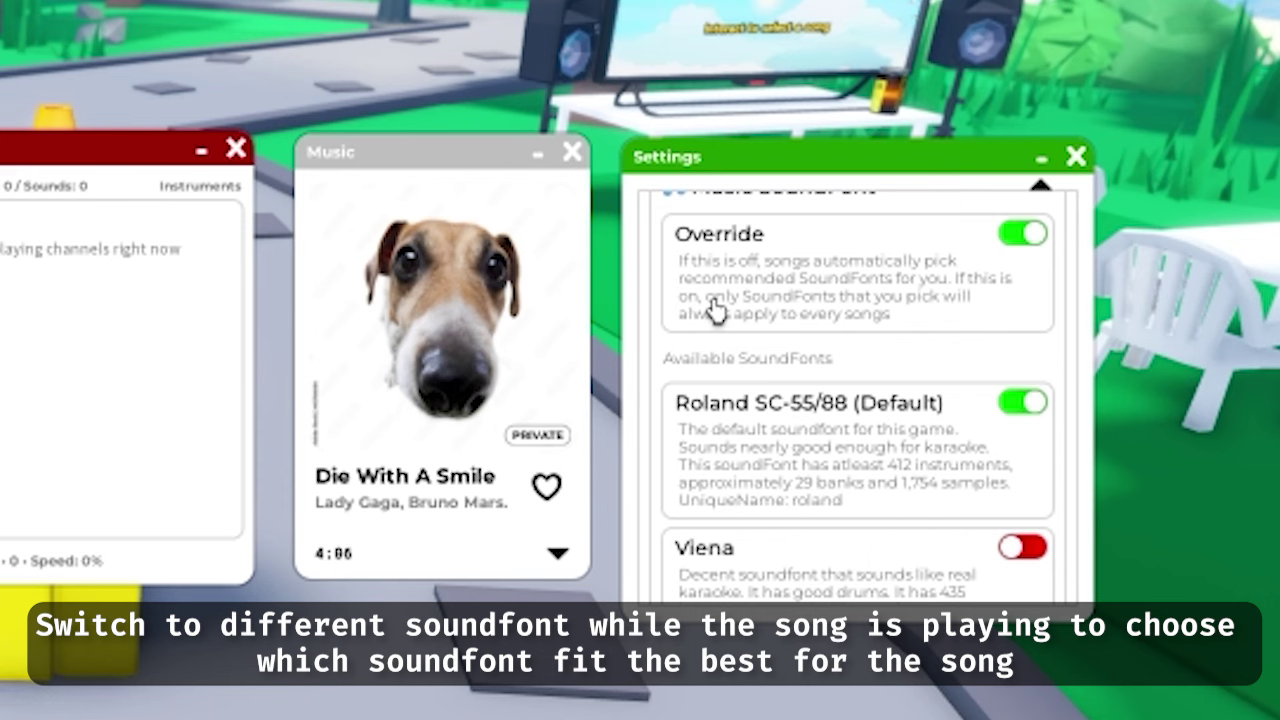
Play the song while trying Viena and JummBox GS, then return to Roland SC-55/88
left_click(440, 310)
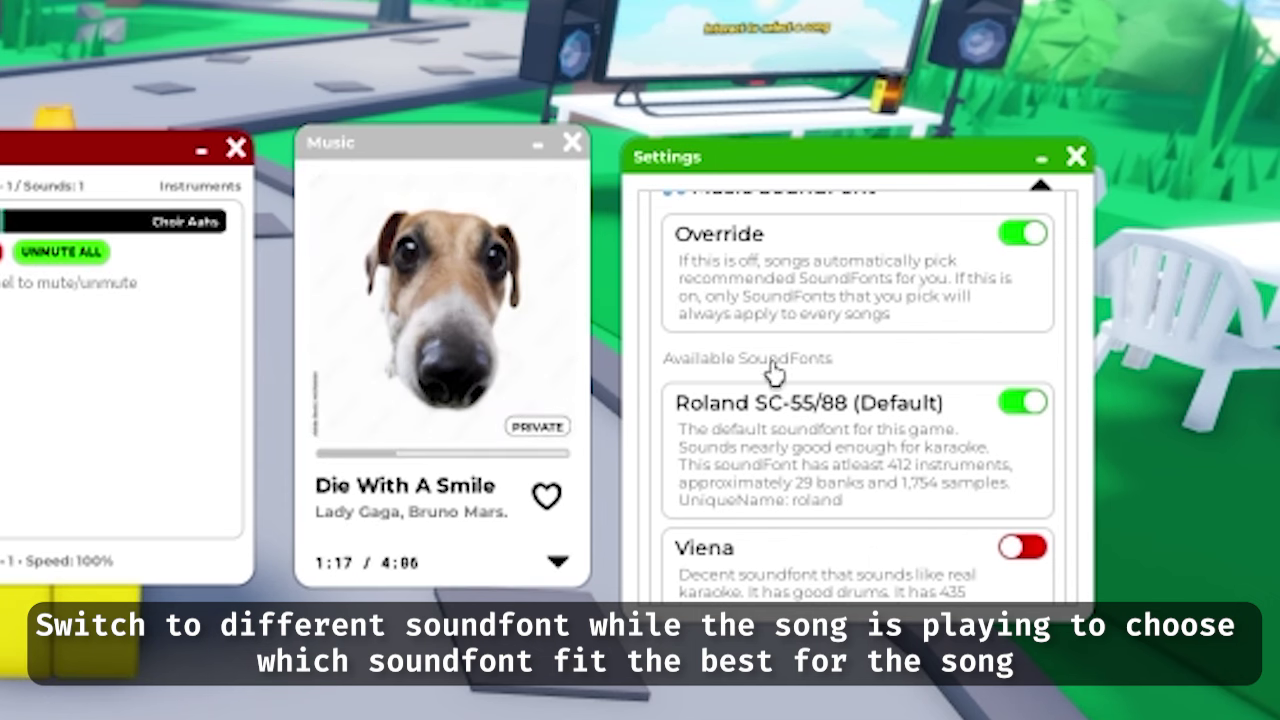
left_click(1022, 548)
scroll(820, 409, "down", 3)
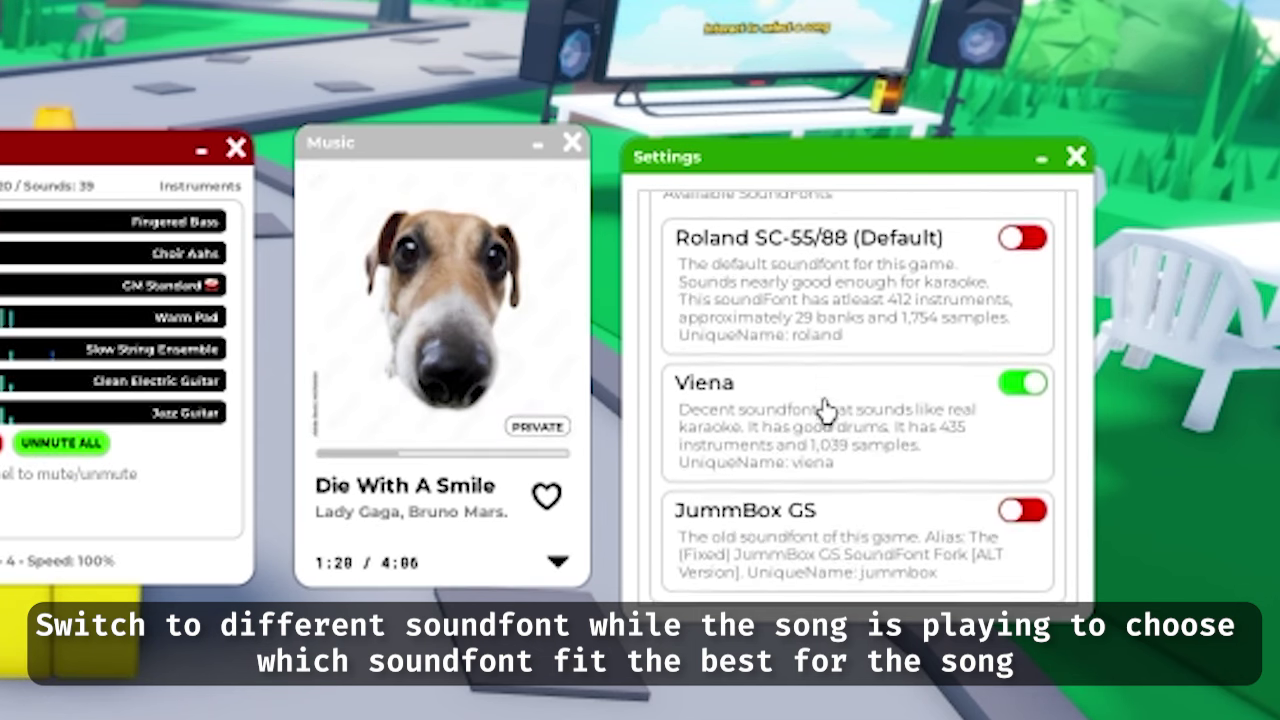
left_click(1018, 500)
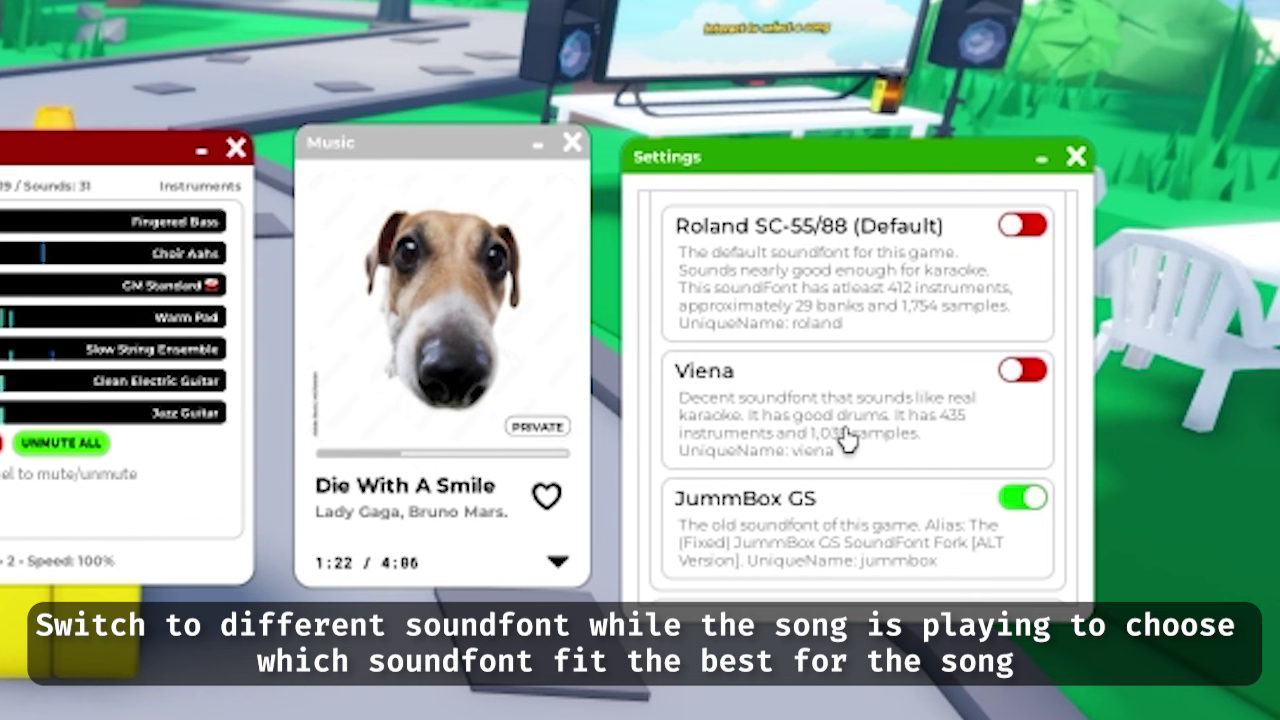
scroll(780, 400, "up", 3)
scroll(808, 397, "down", 3)
left_click(443, 320)
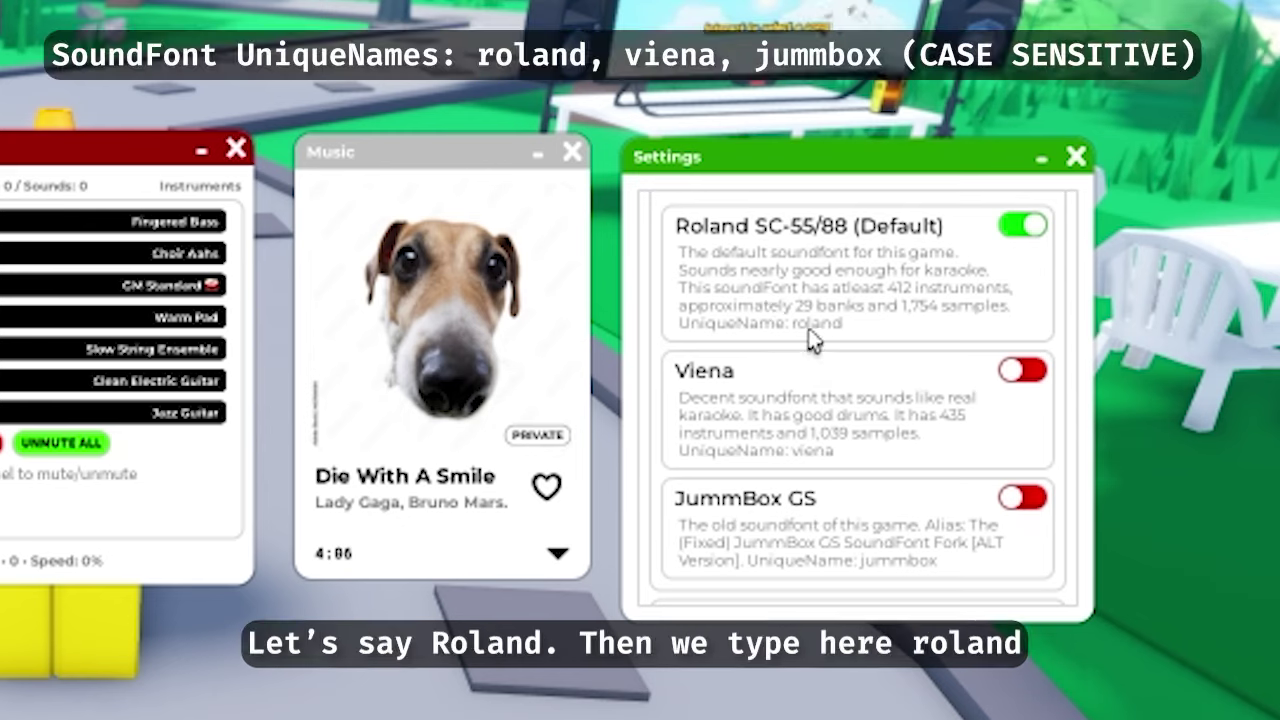
Set the song's Midi SoundFont to 'viena' and save changes
left_click(557, 553)
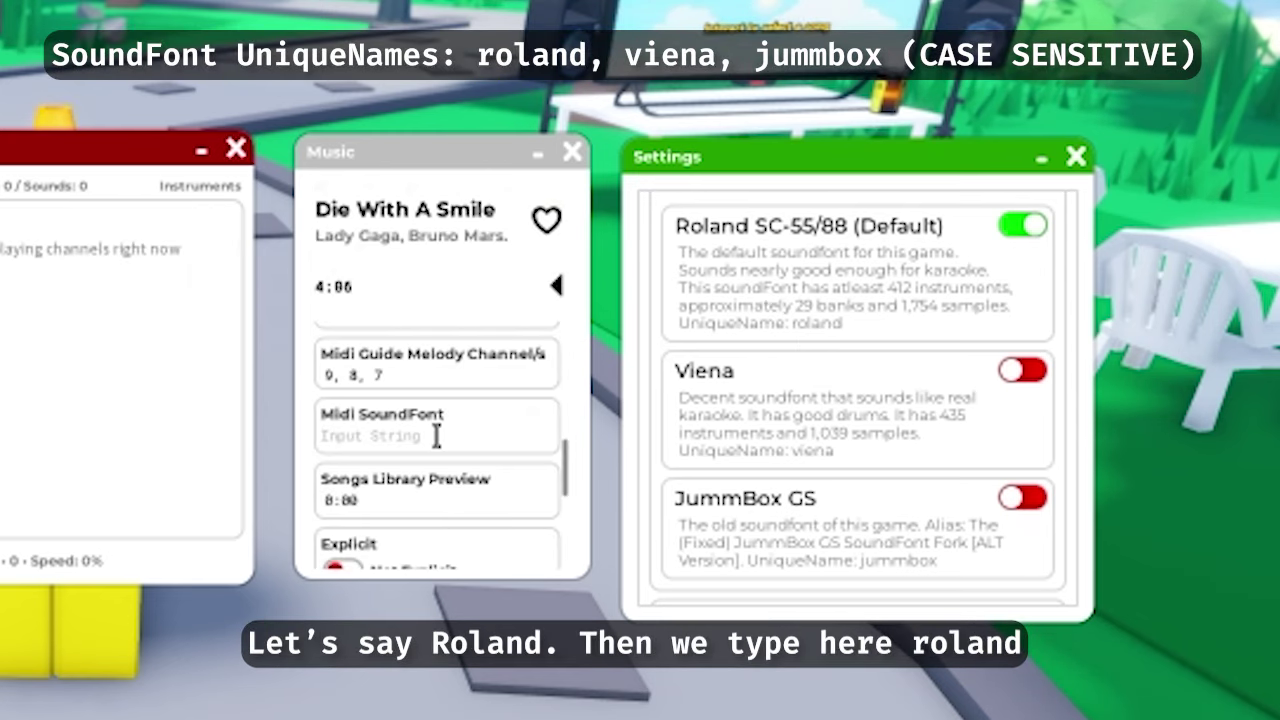
left_click(438, 434)
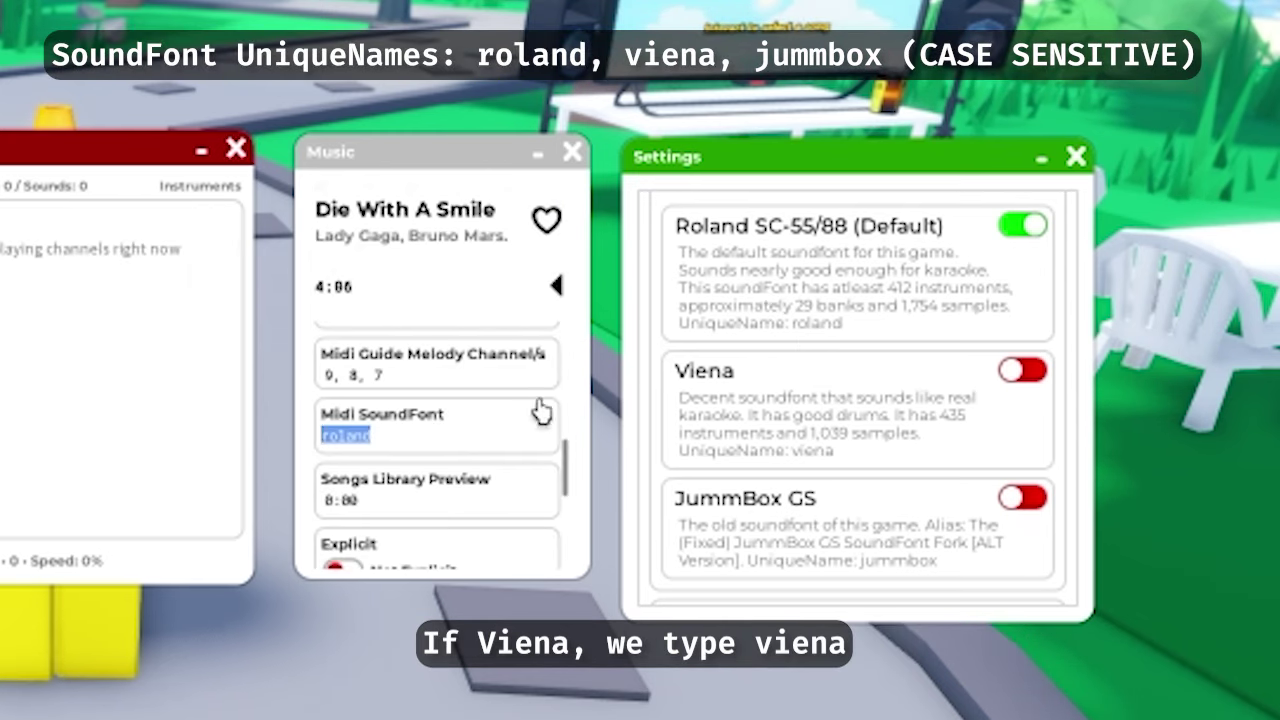
left_click(686, 394)
left_click(387, 436)
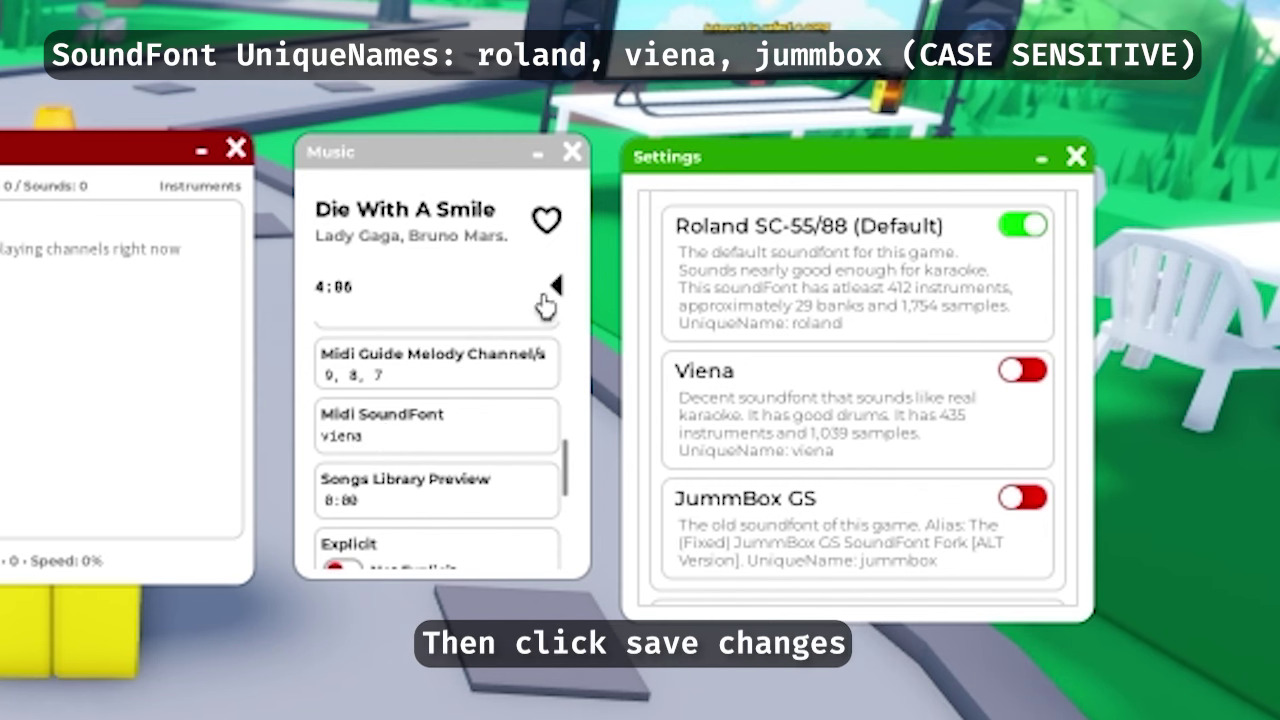
left_click(557, 287)
left_click(598, 304)
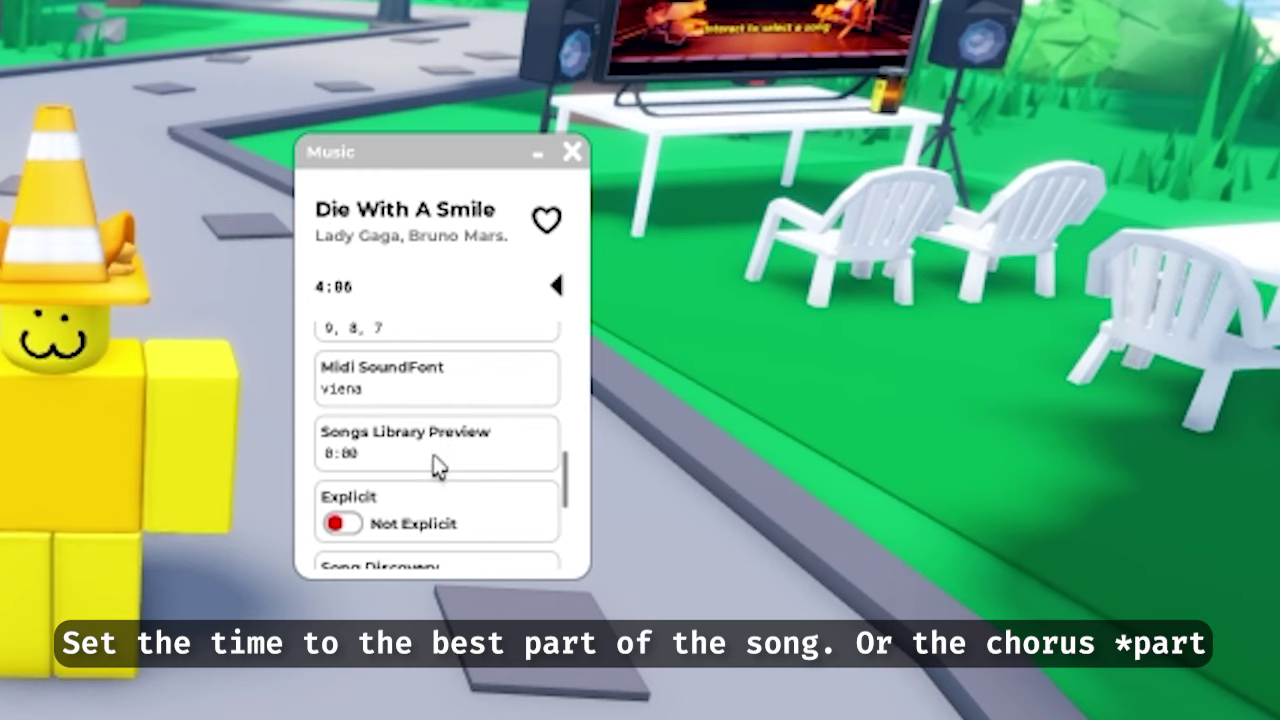
Set the Songs Library Preview to 1:00 and test the preview in the library
left_click(478, 451)
type("8")
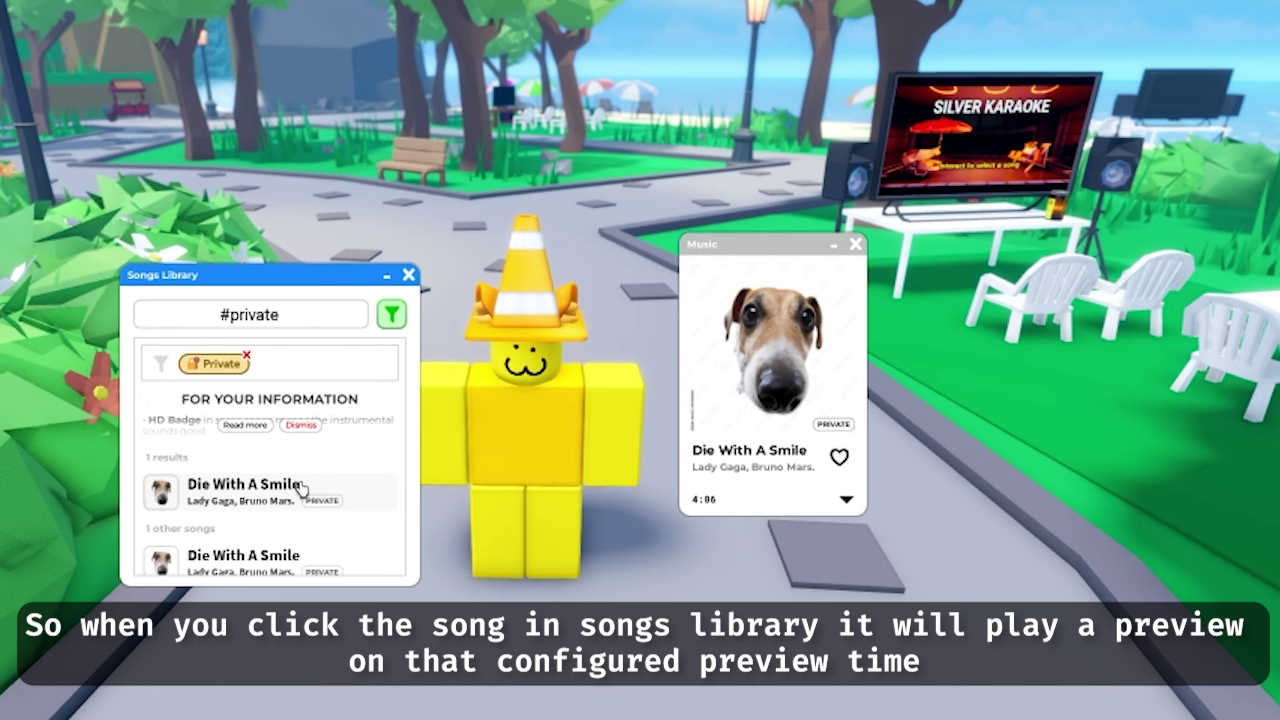
left_click(300, 487)
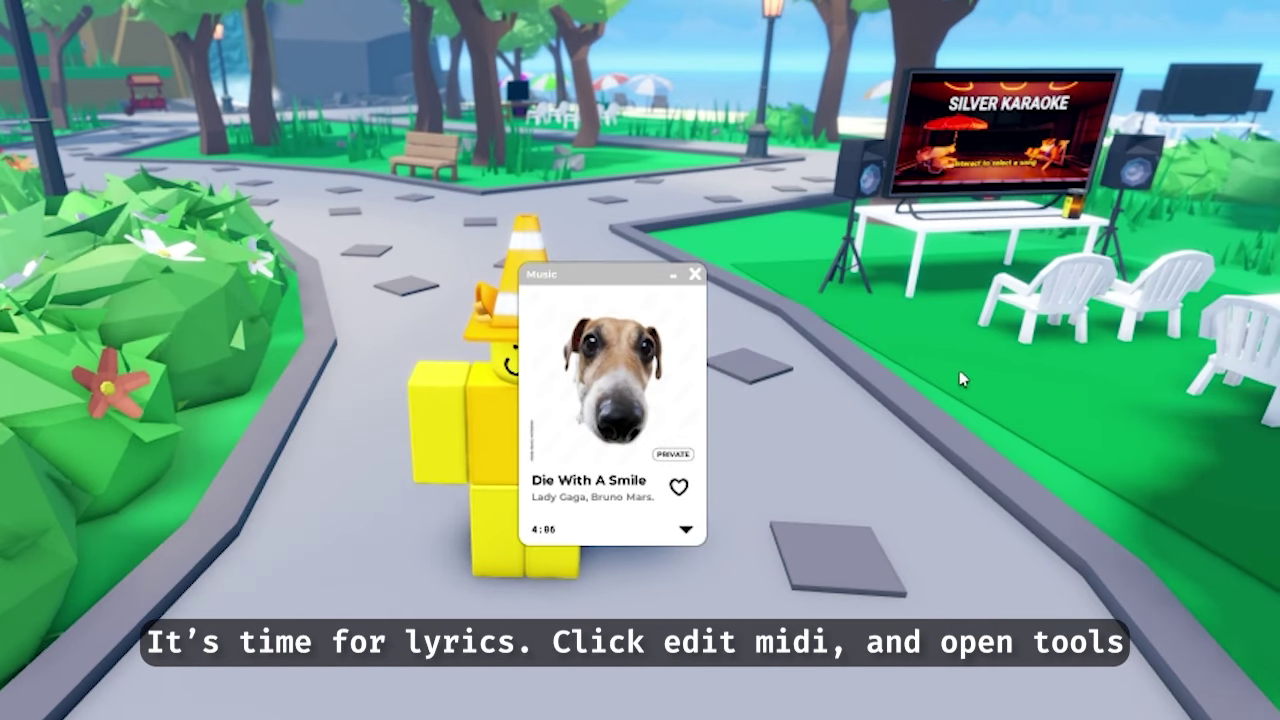
left_click(685, 529)
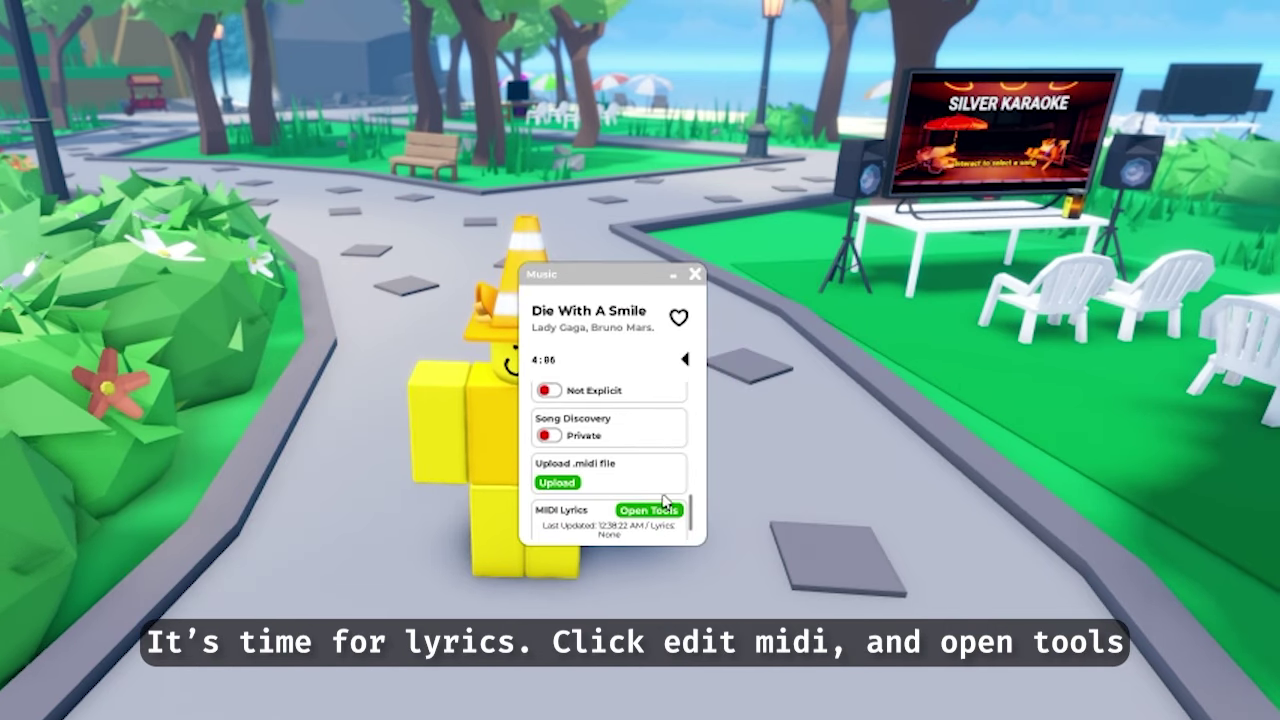
Open the Lyrics Editor from the song's tools
scroll(645, 485, "down", 1)
left_click(645, 485)
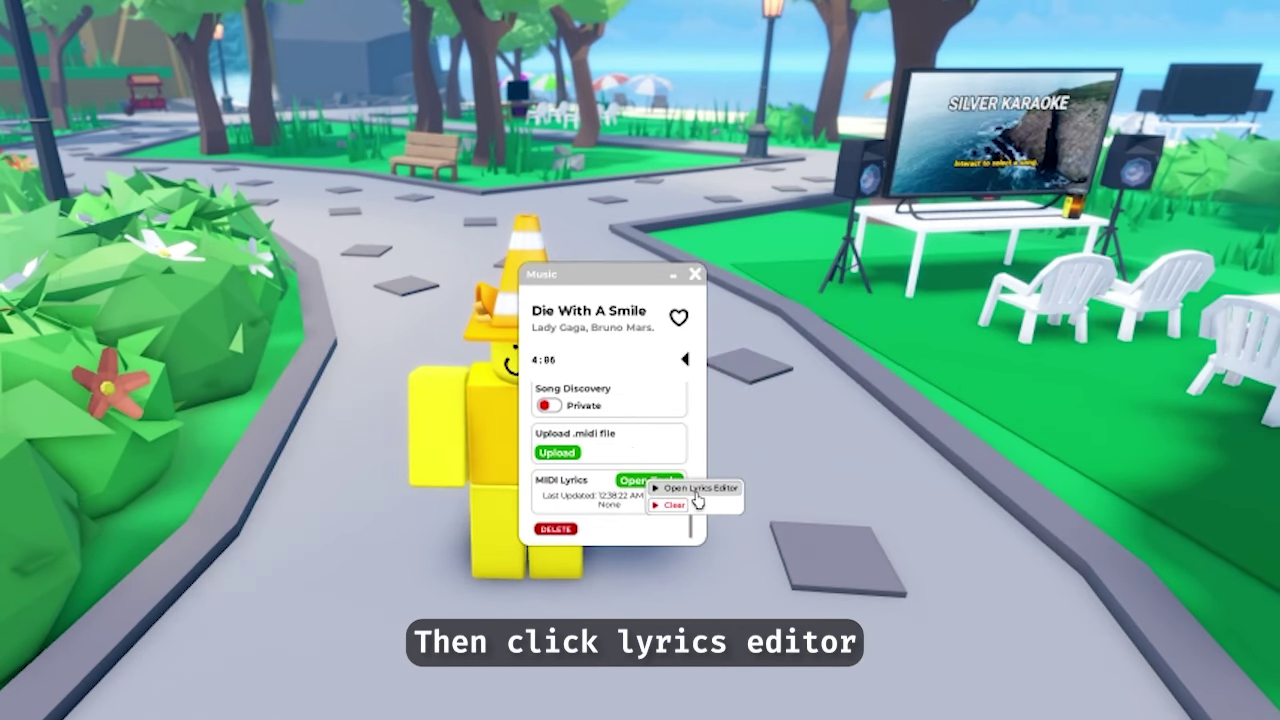
left_click(696, 495)
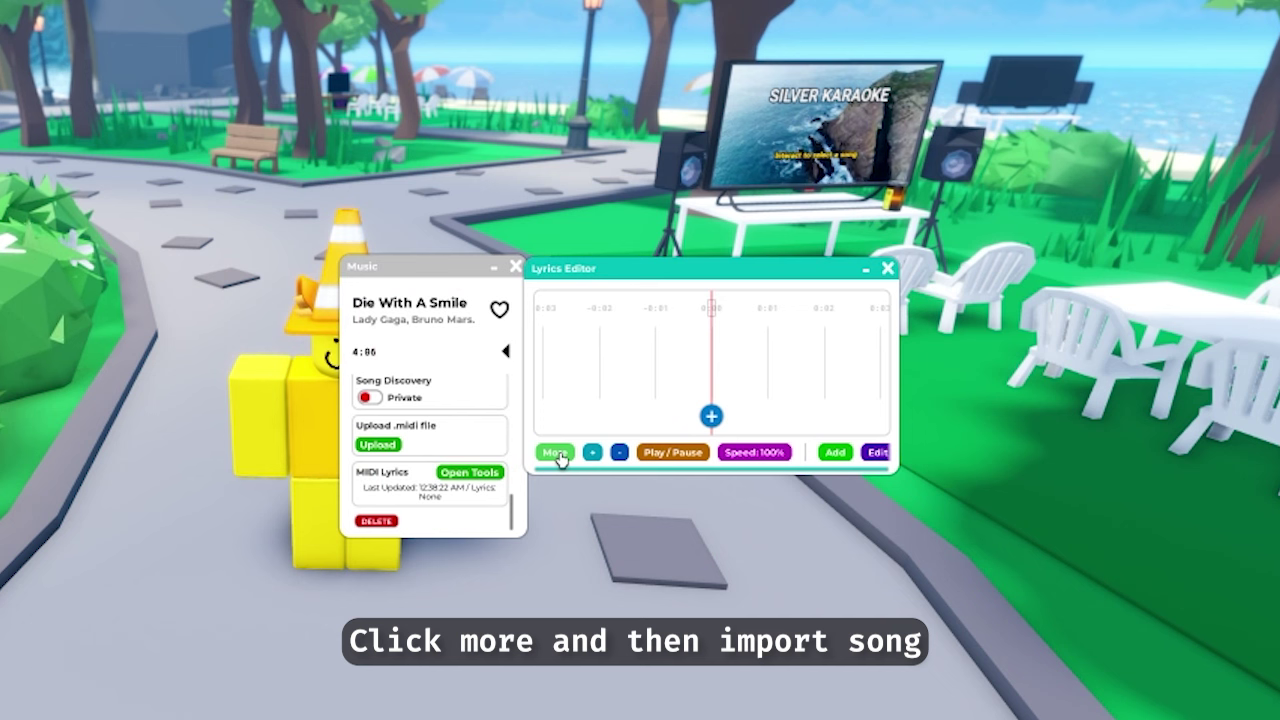
Import Die With A Smile as the reference song, overwriting the editor's lyrics data
left_click(551, 452)
left_click(590, 458)
scroll(570, 442, "down", 1)
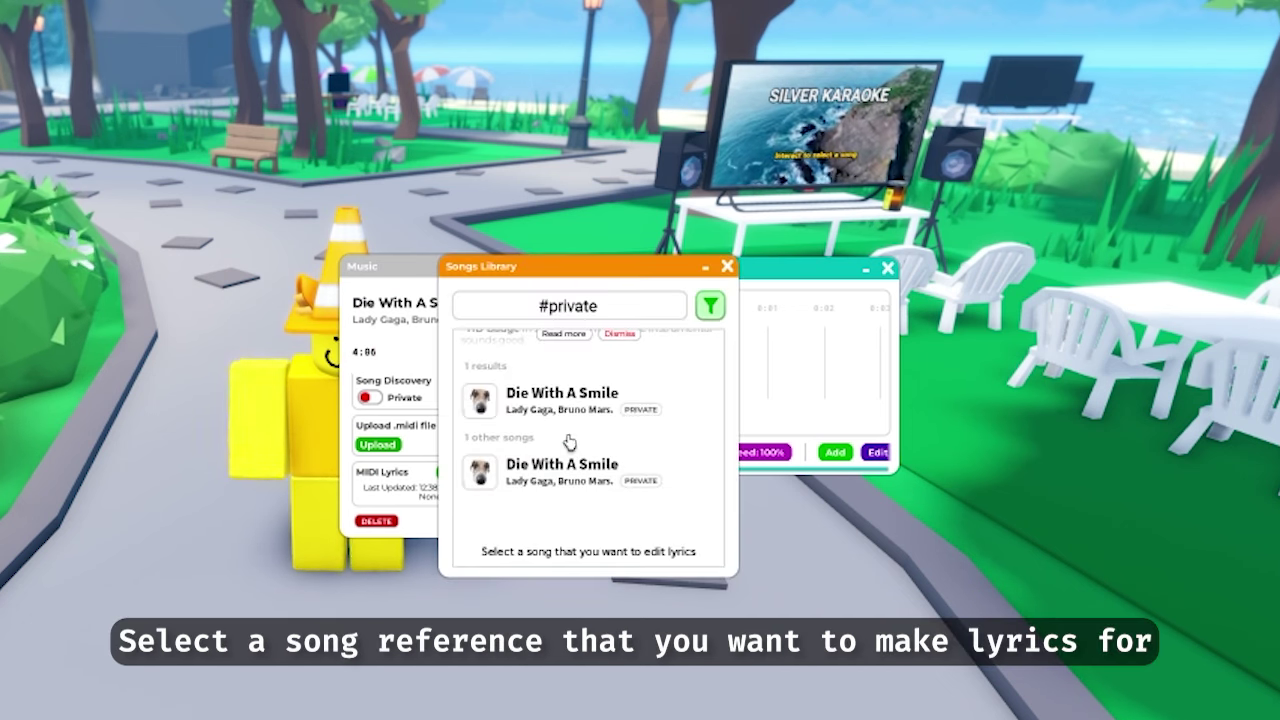
left_click(575, 410)
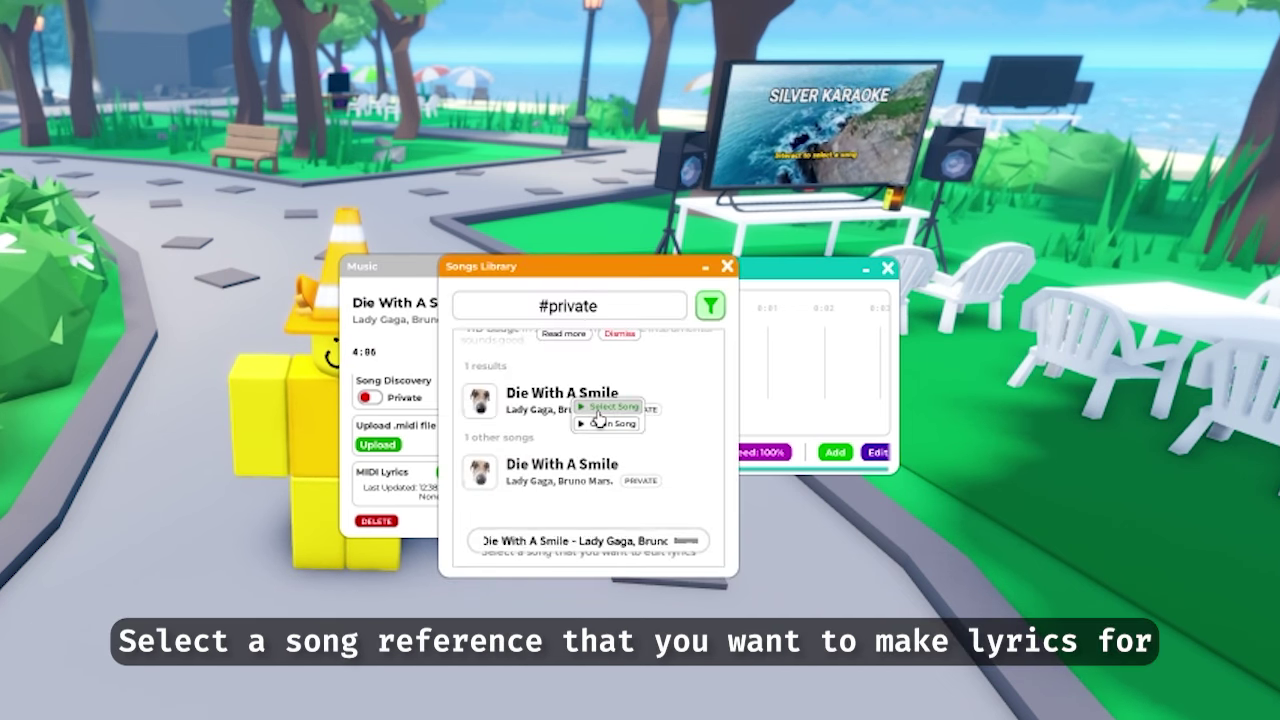
left_click(599, 418)
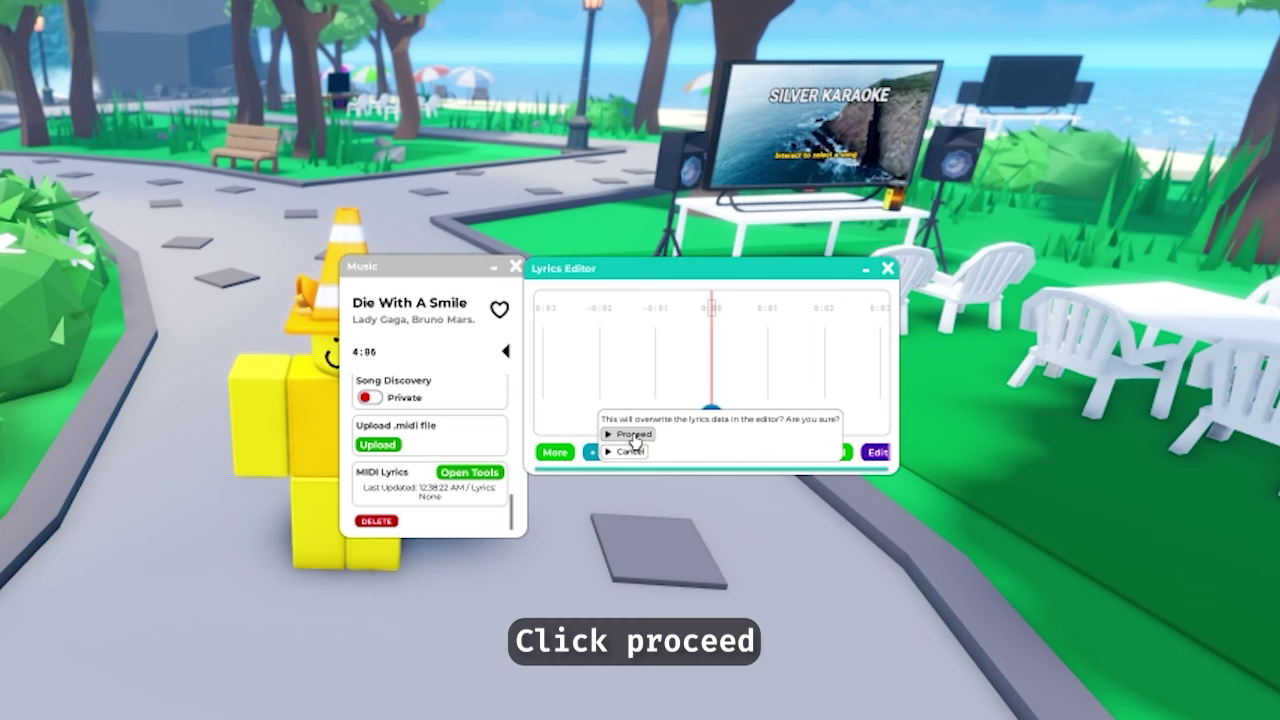
left_click(633, 435)
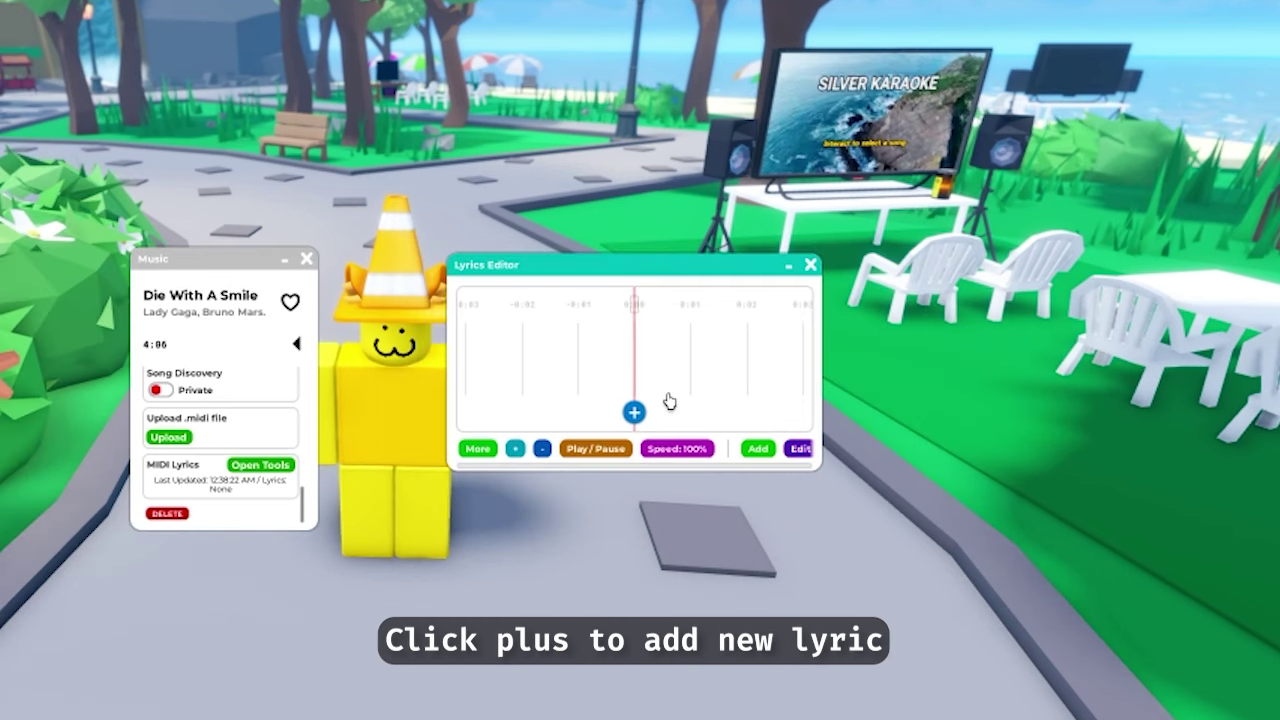
Add a test lyric block, slide it later on the timeline, and name it 'edit'
left_click(635, 413)
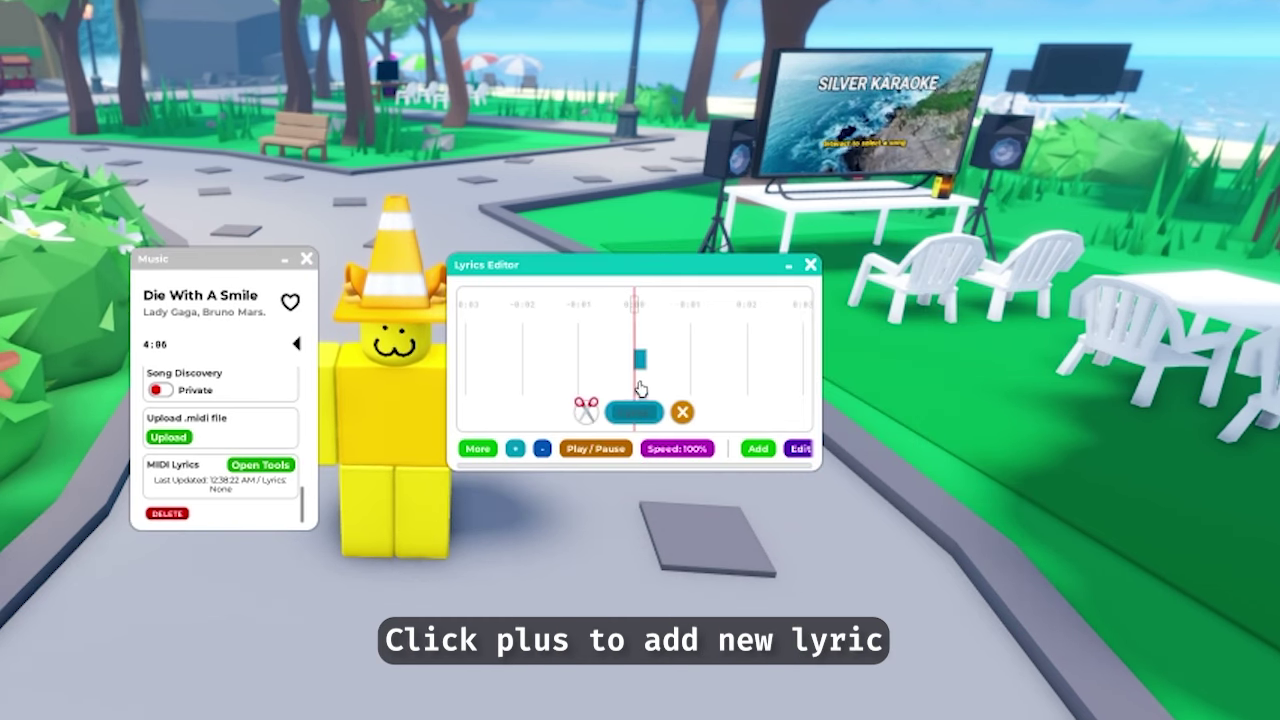
left_click_drag(640, 360, 654, 364)
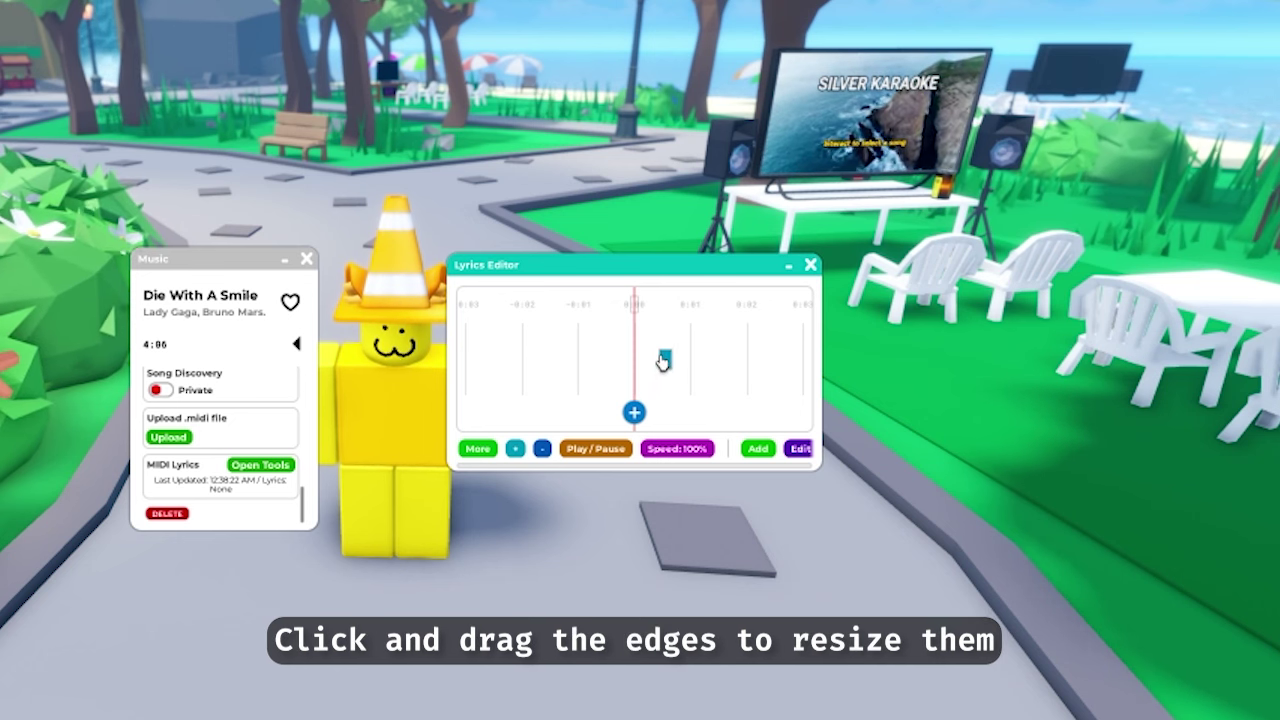
left_click(646, 368)
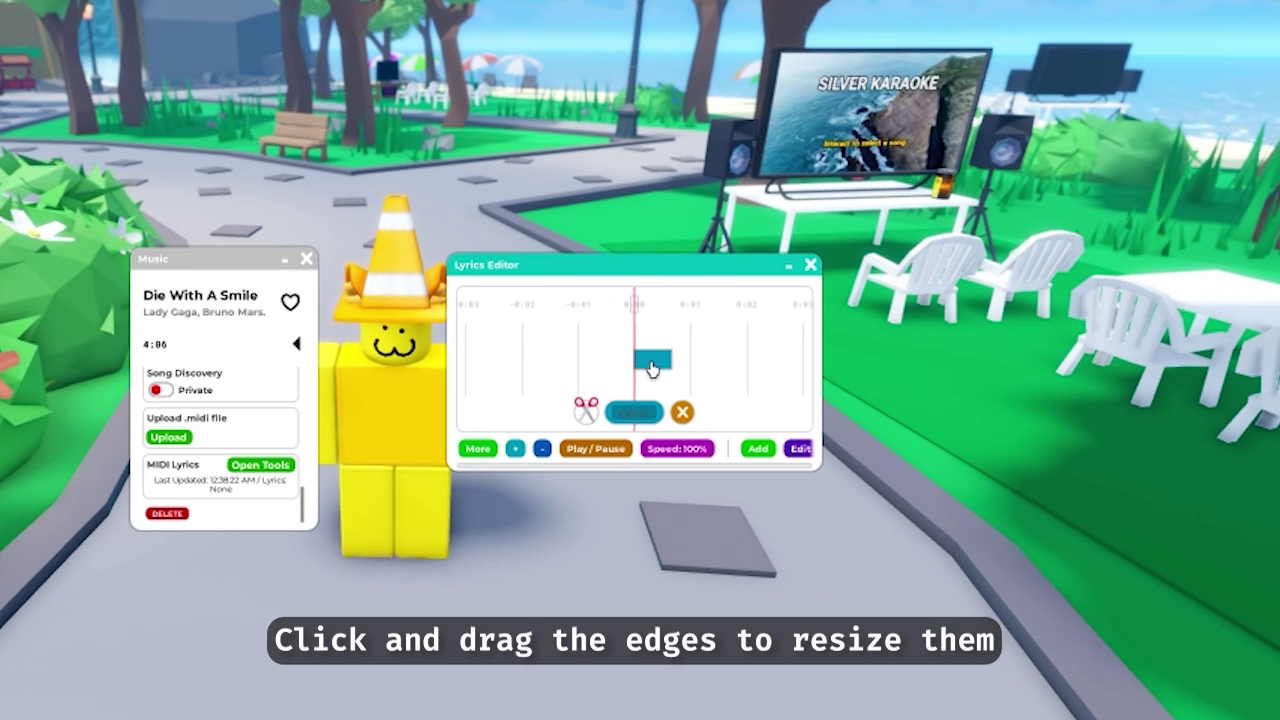
type("edit")
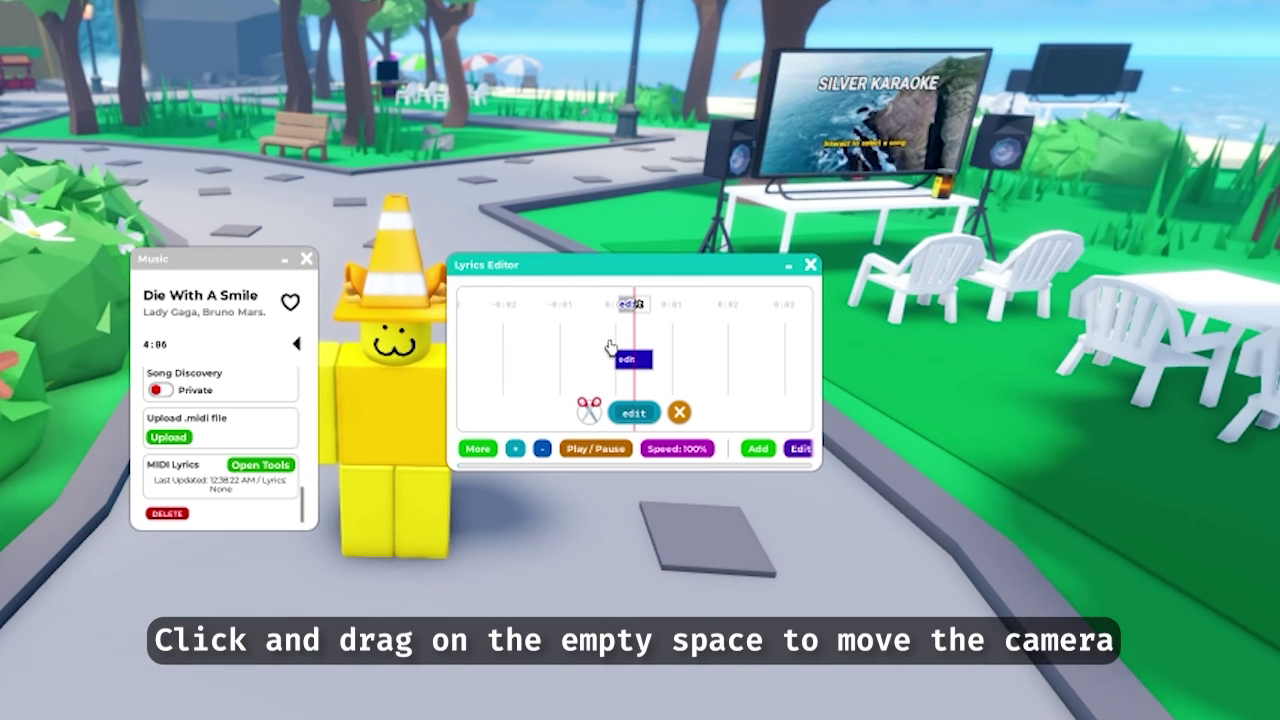
Split the test lyric block in two, then rejoin it with Connect Next Block
left_click_drag(673, 350, 699, 355)
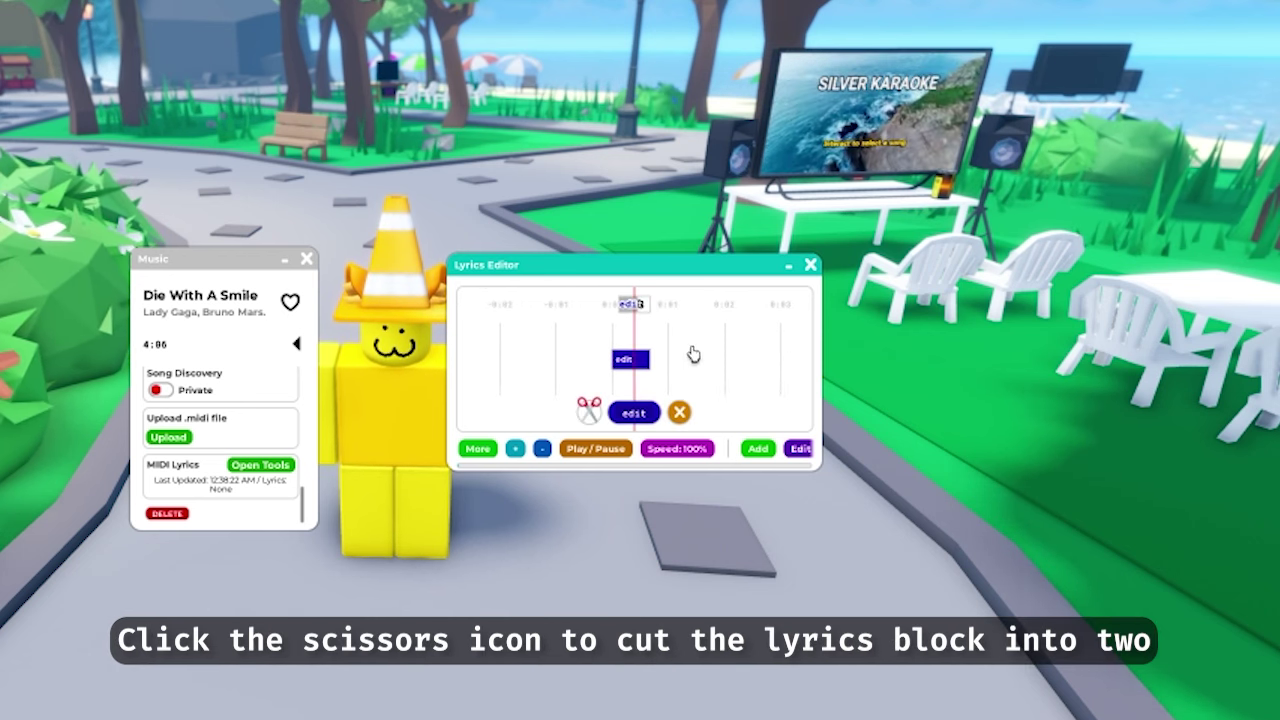
left_click(591, 410)
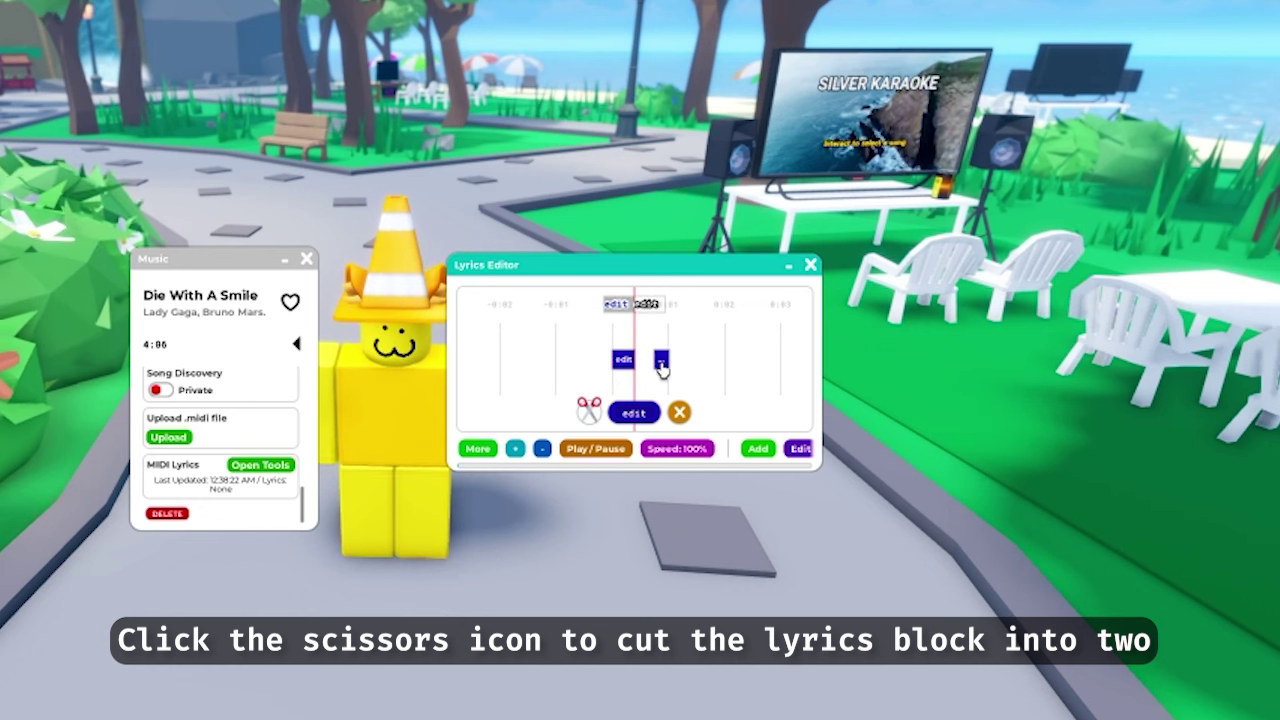
left_click(624, 366)
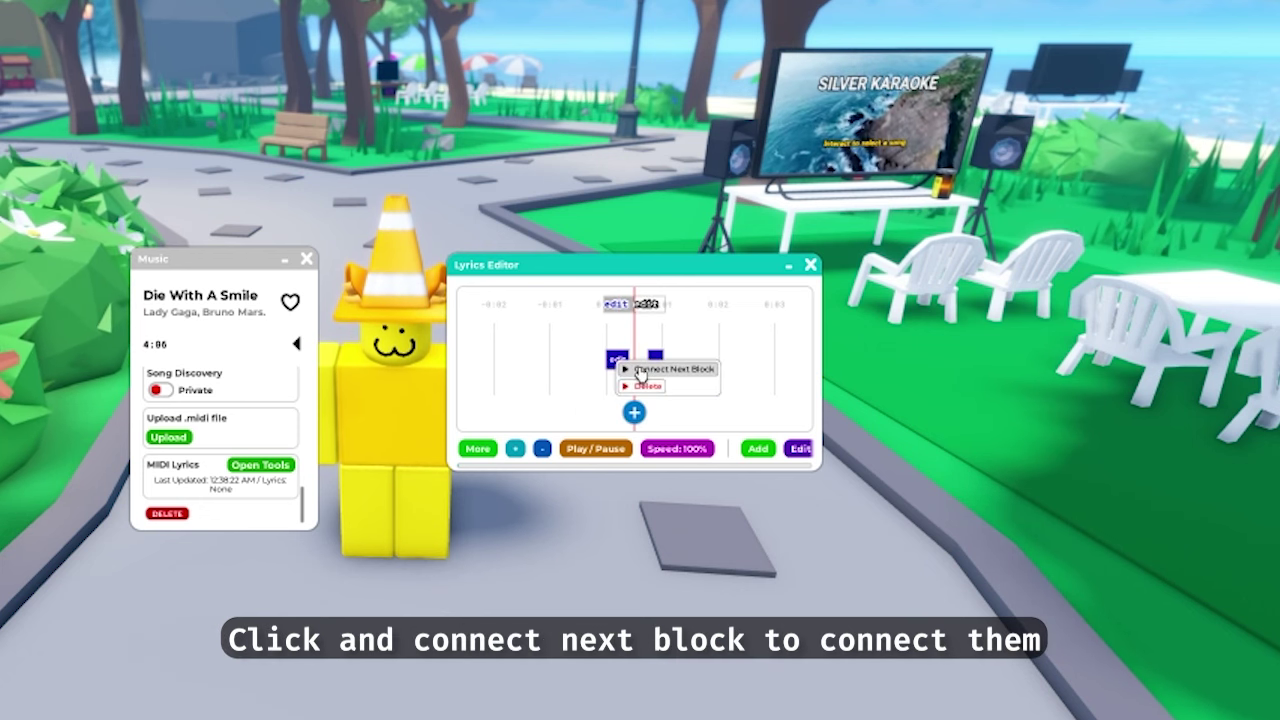
left_click(638, 370)
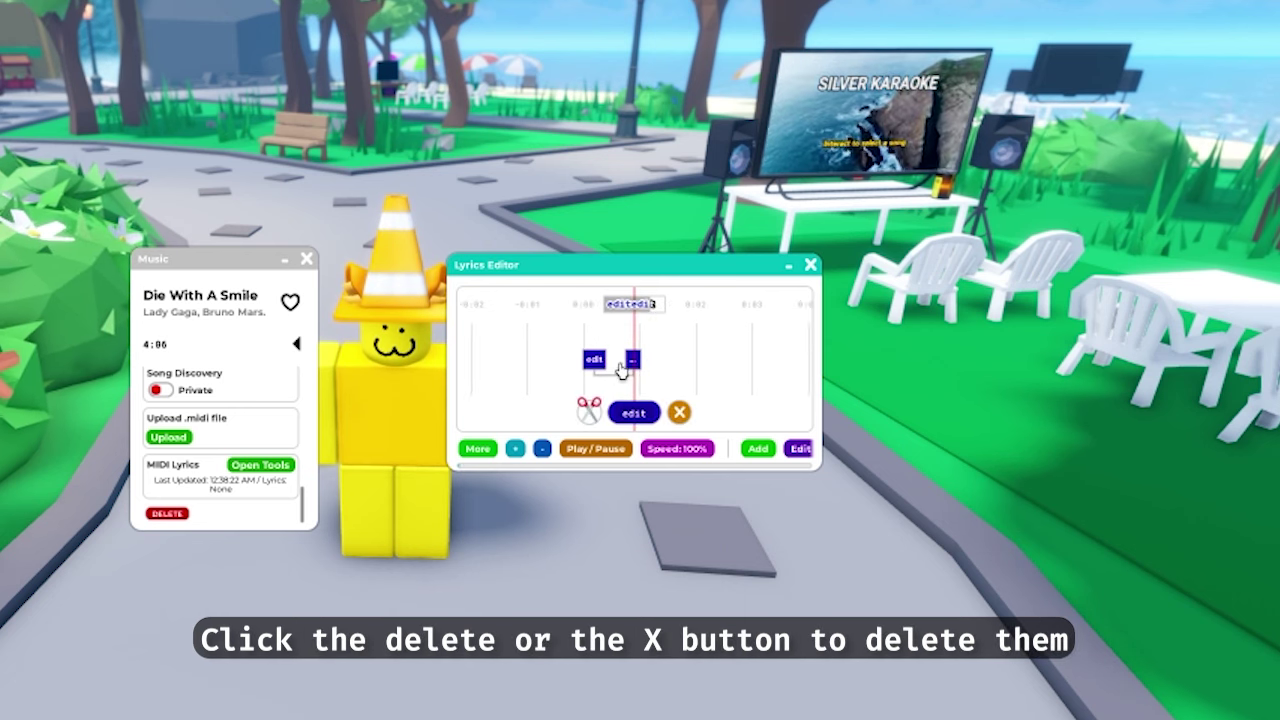
Delete the leftover and remaining test blocks so the lyrics timeline is empty
left_click(630, 362)
left_click(655, 392)
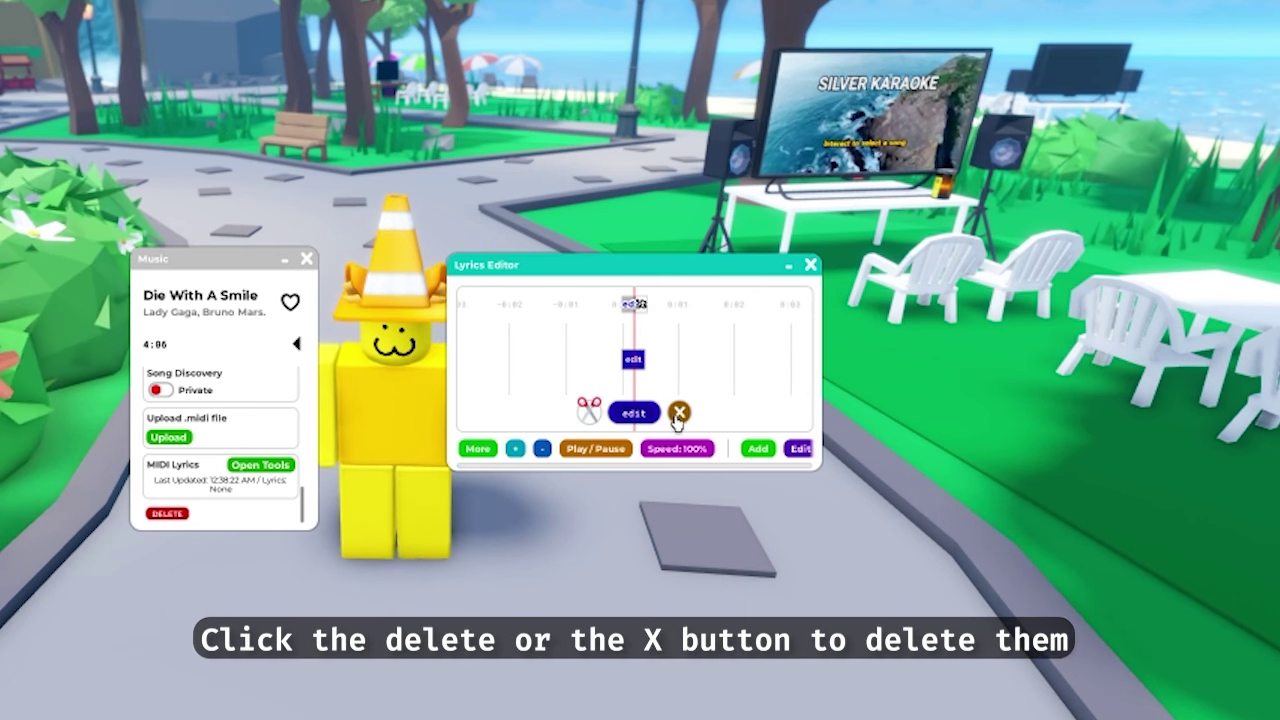
left_click(679, 412)
left_click(515, 449)
left_click(544, 452)
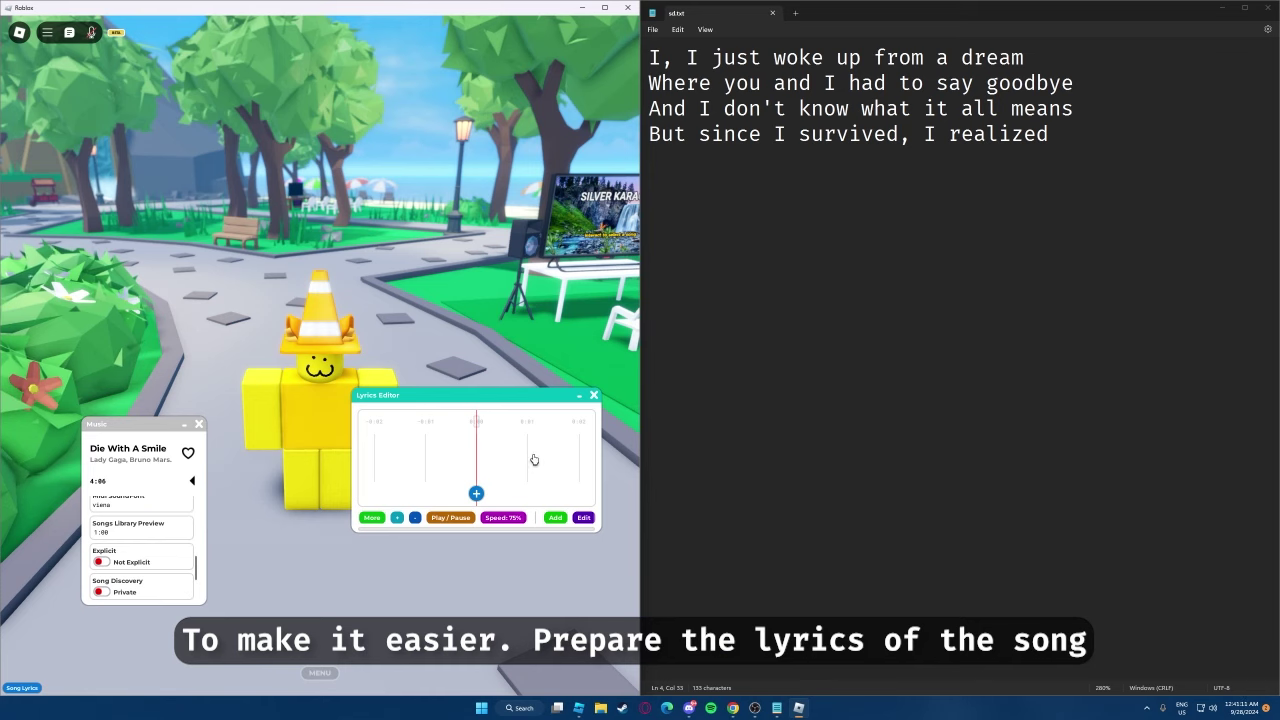
In sd.txt, hyphenate words into syllables, including 'realized'
left_click(1086, 194)
key("ctrl+a")
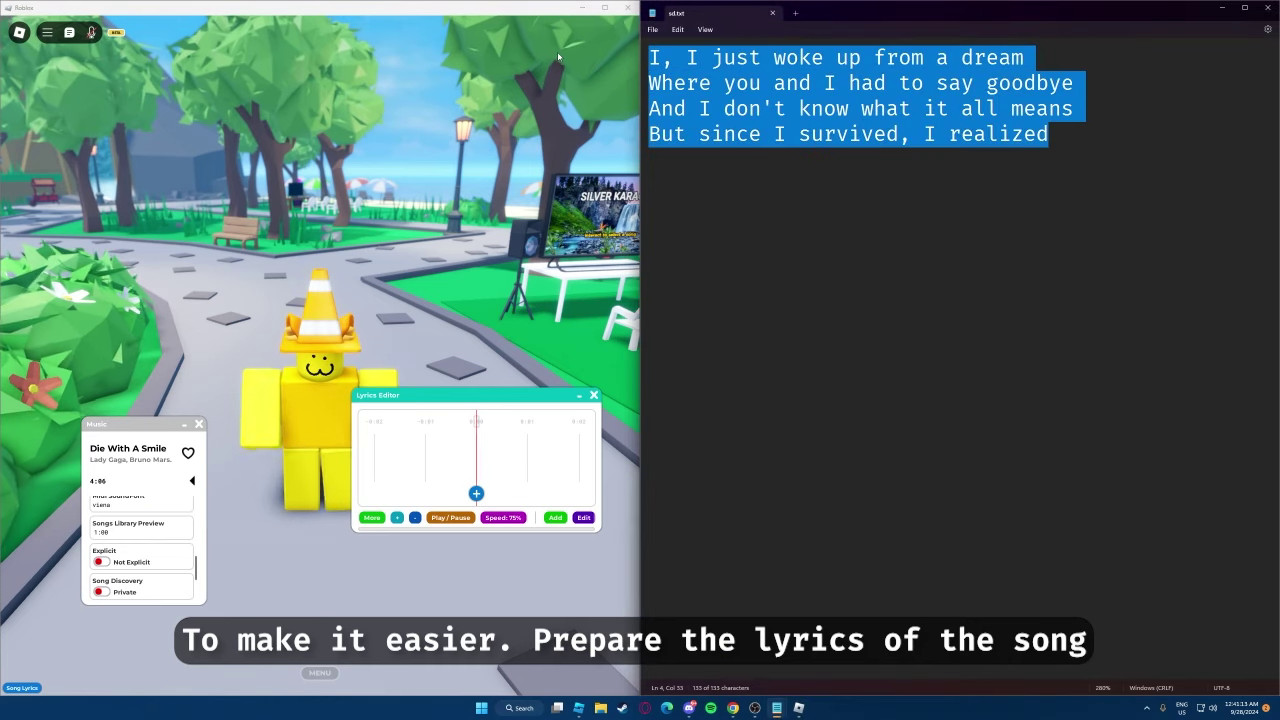
key("Right")
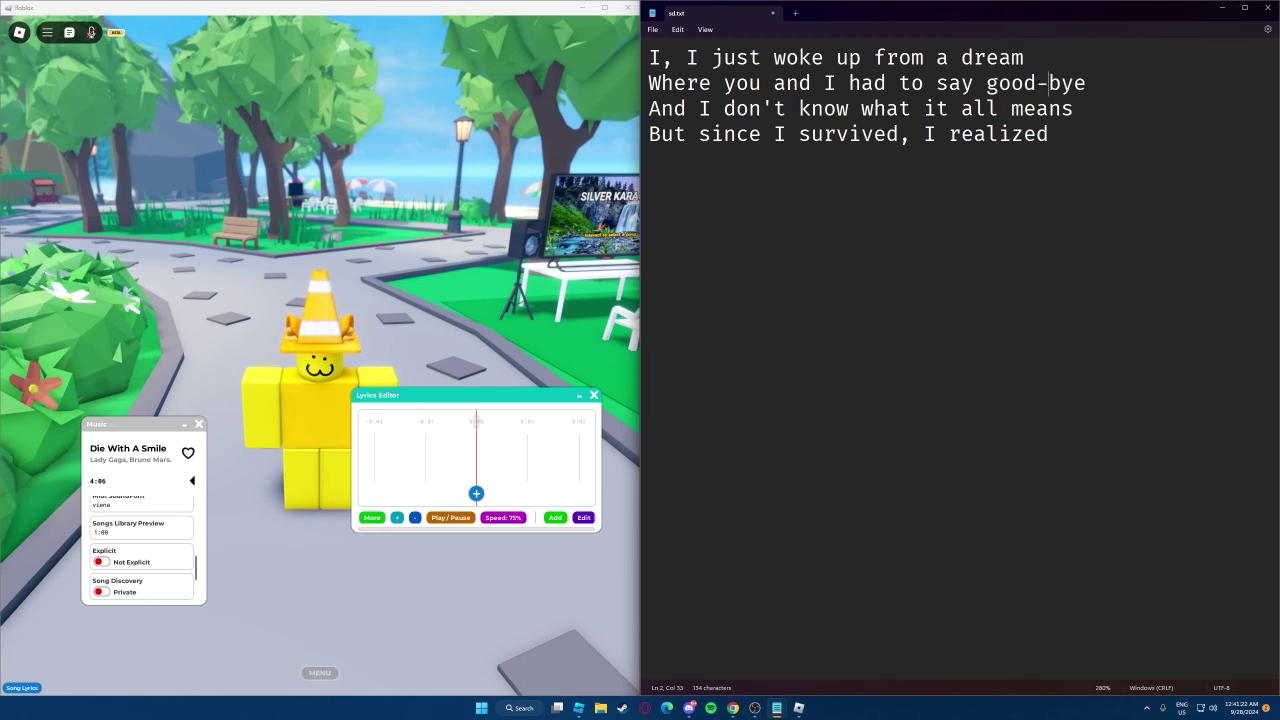
type("-")
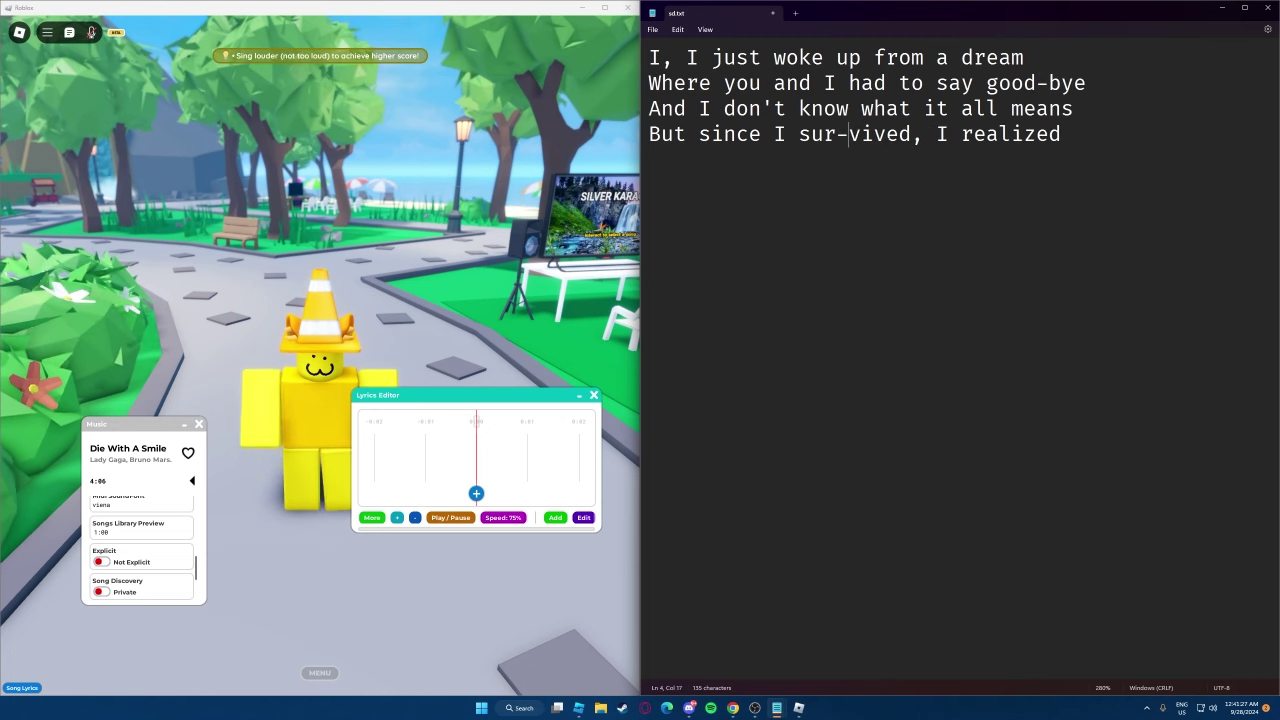
left_click(998, 134)
type("-a-")
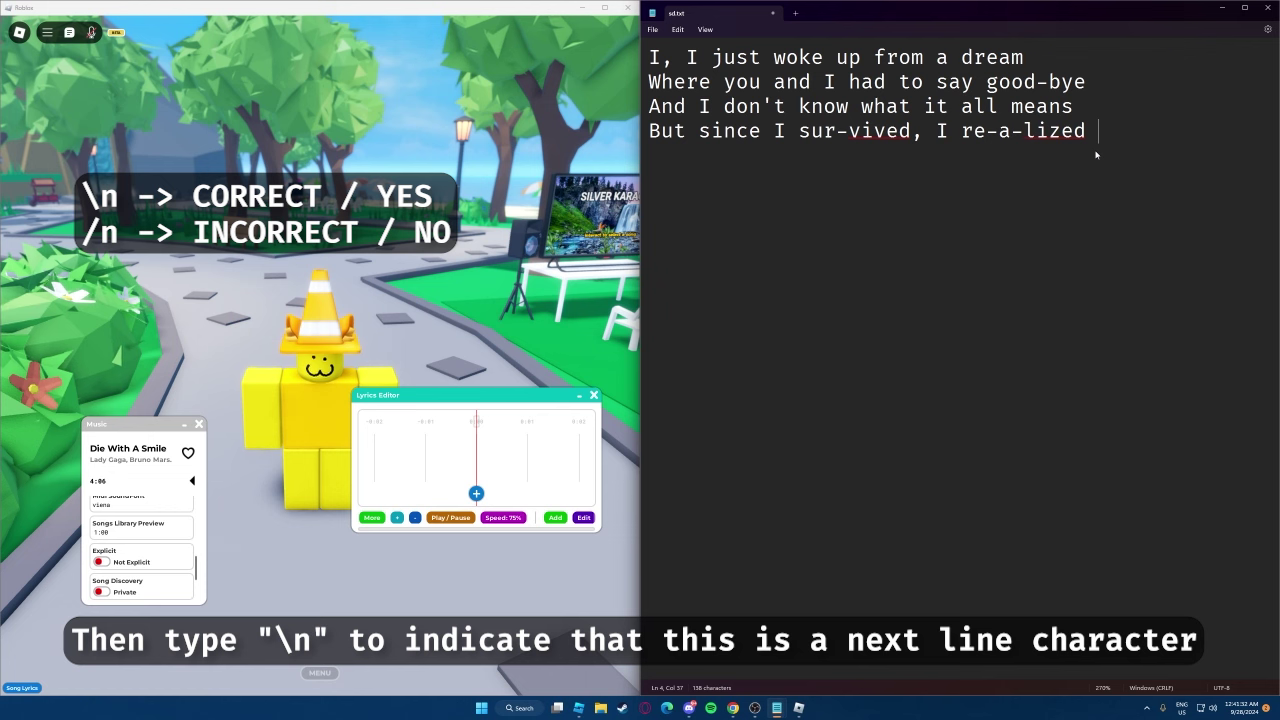
Copy the '\n' marker to the ends of the other lyric lines and select all four lines
left_click_drag(1124, 132, 1088, 136)
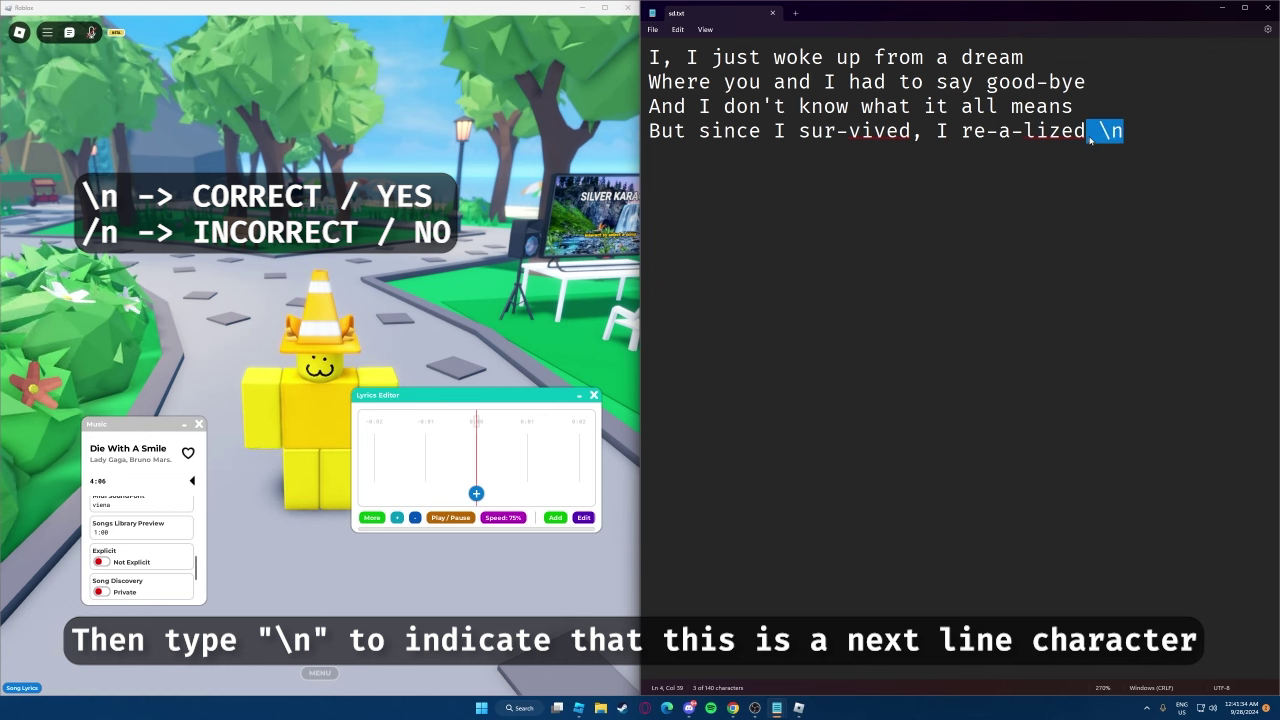
key("ctrl+c")
left_click(1075, 106)
key("ctrl+v")
left_click(1025, 57)
key("ctrl+v")
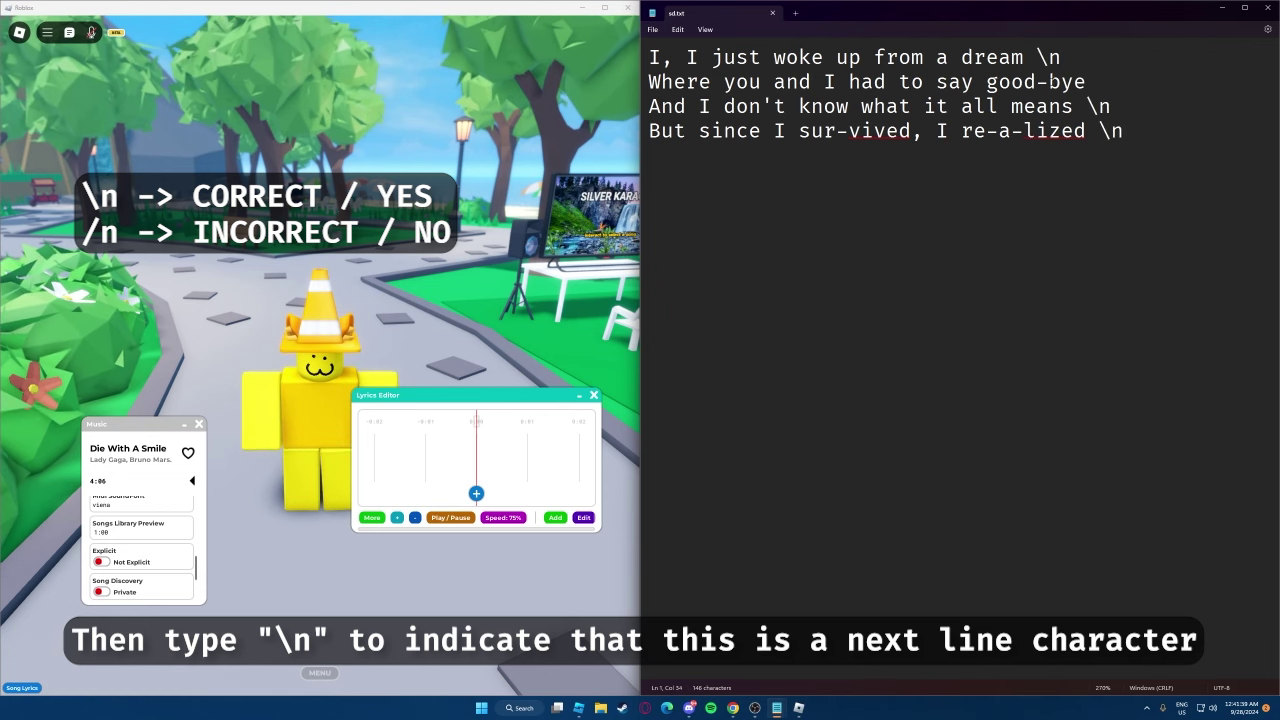
left_click_drag(1124, 131, 649, 57)
Paste the prepared lyrics into the Song Lyrics box and close it
left_click(583, 517)
left_click(532, 437)
key("ctrl+v")
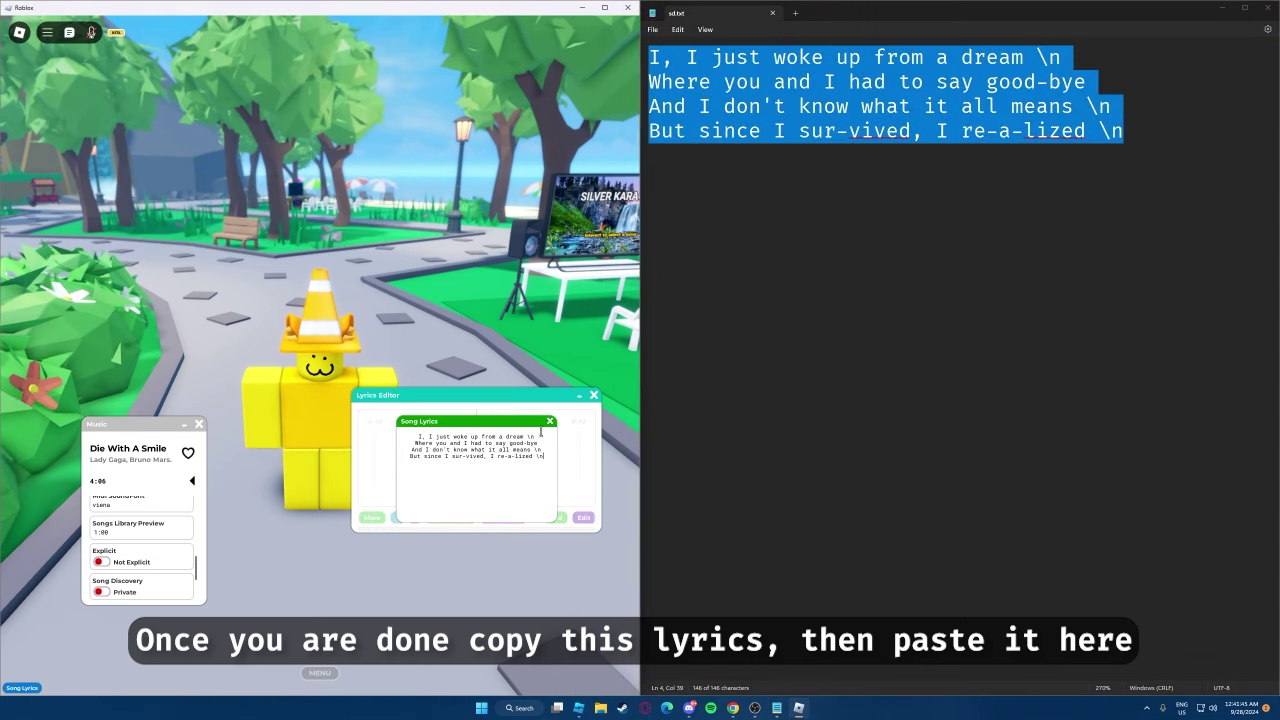
left_click(549, 423)
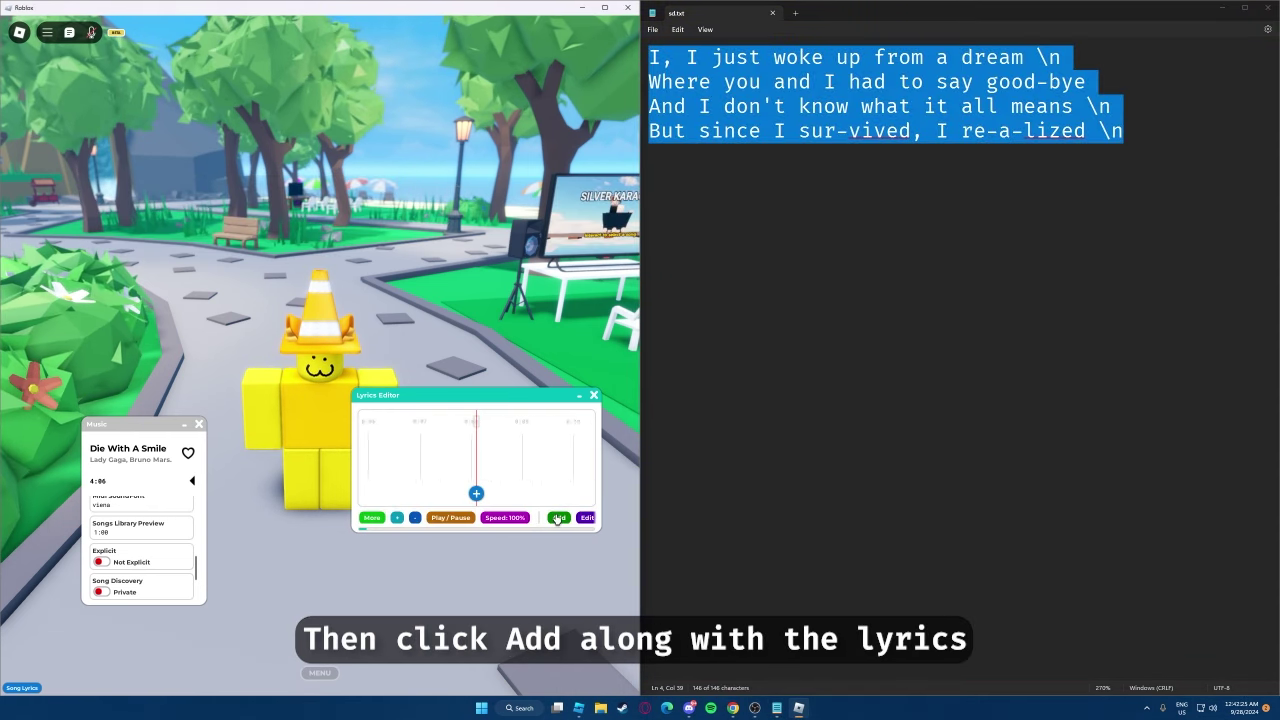
Play the song and time the first line's words onto the timeline, through 'dream'
left_click(558, 518)
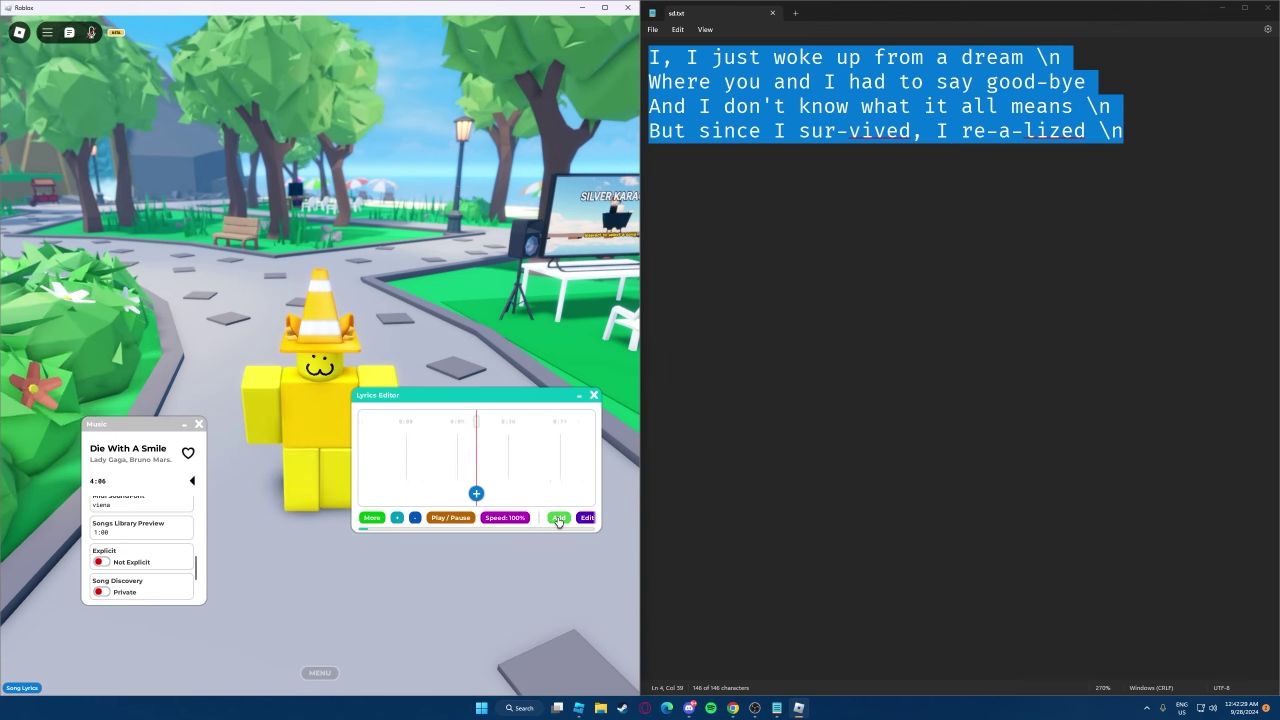
left_click(558, 518)
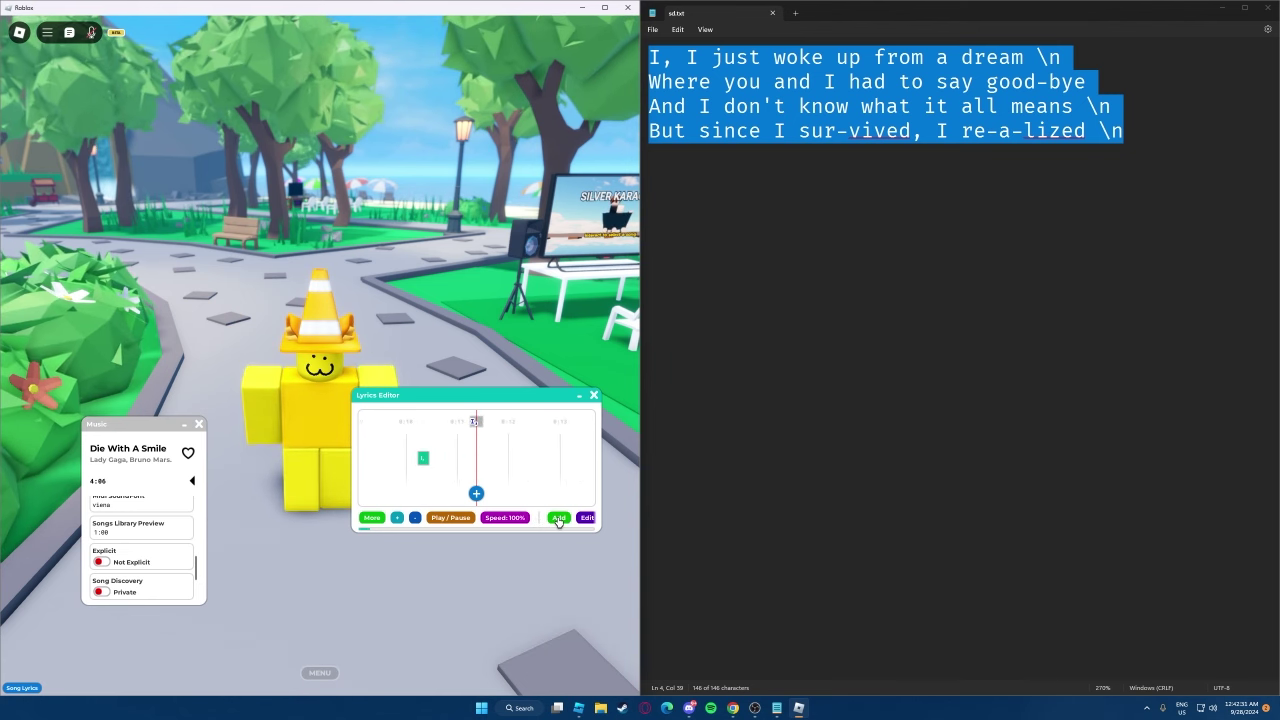
left_click(558, 518)
left_click(558, 518)
left_click(558, 518)
left_click(558, 518)
left_click(558, 518)
left_click(558, 518)
left_click(558, 518)
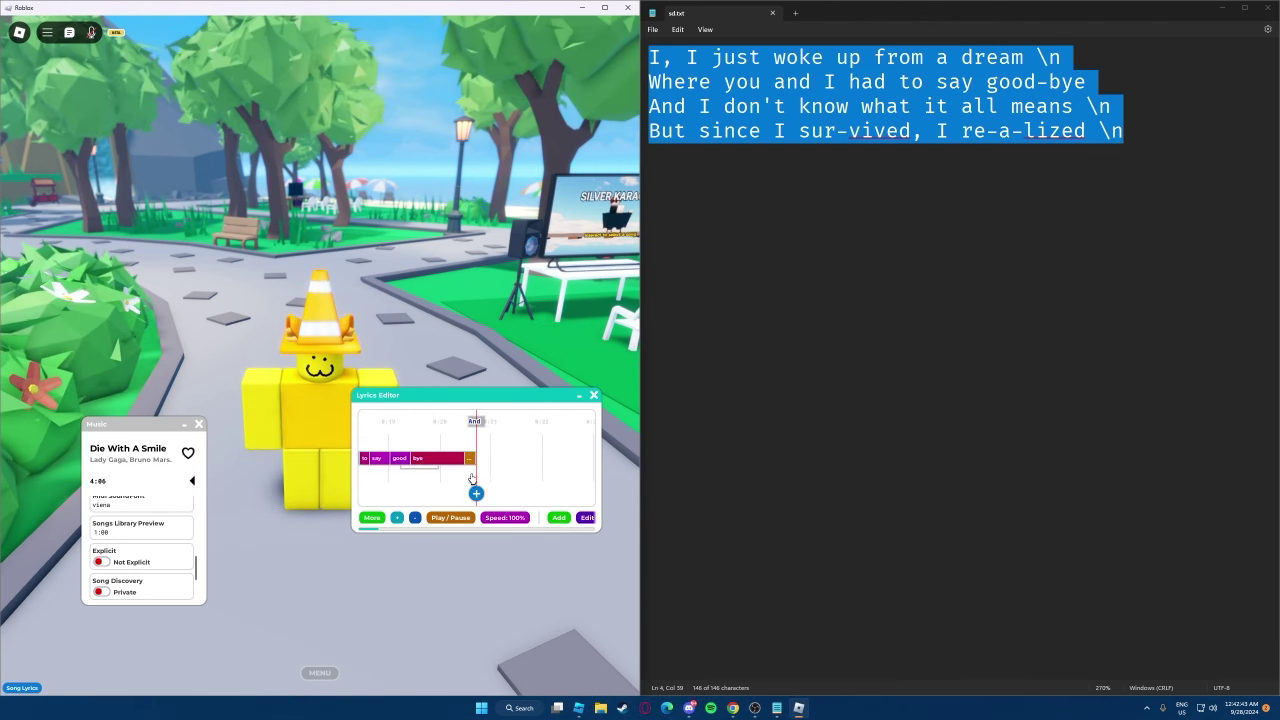
Time the remaining lyric words and syllables in sync, from the break after 'bye' through 'realized'
left_click(558, 518)
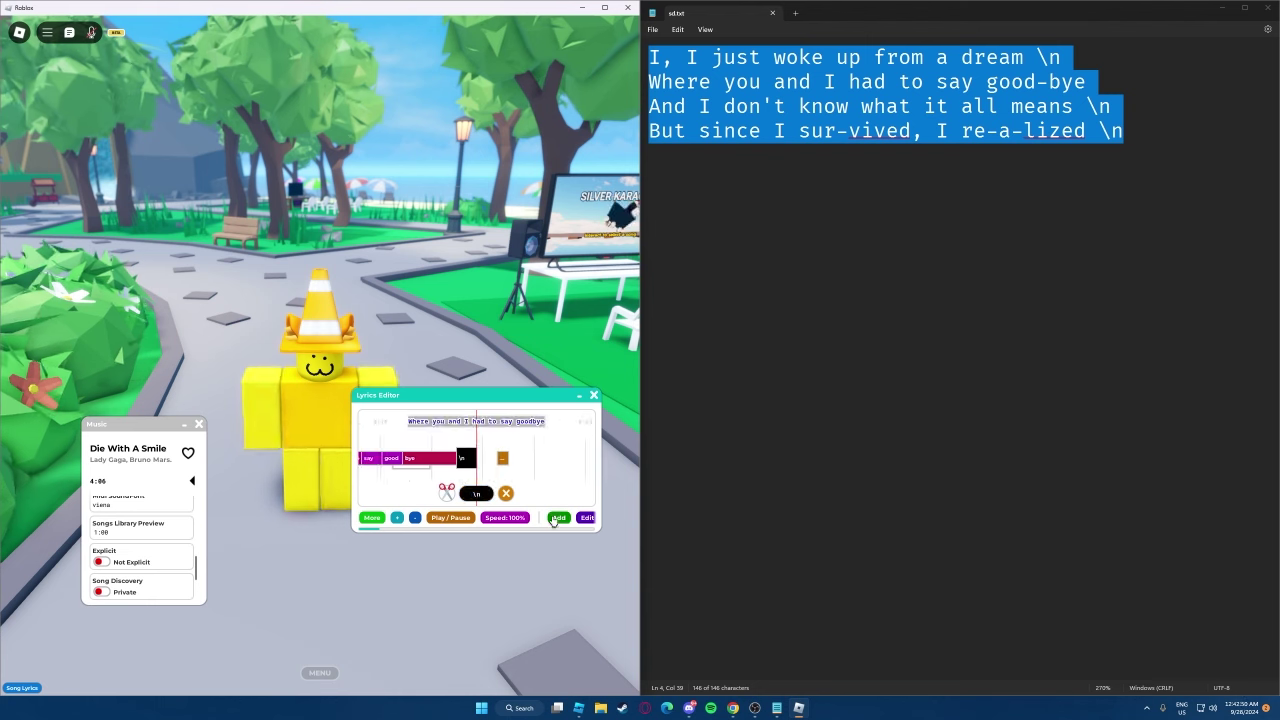
left_click(558, 518)
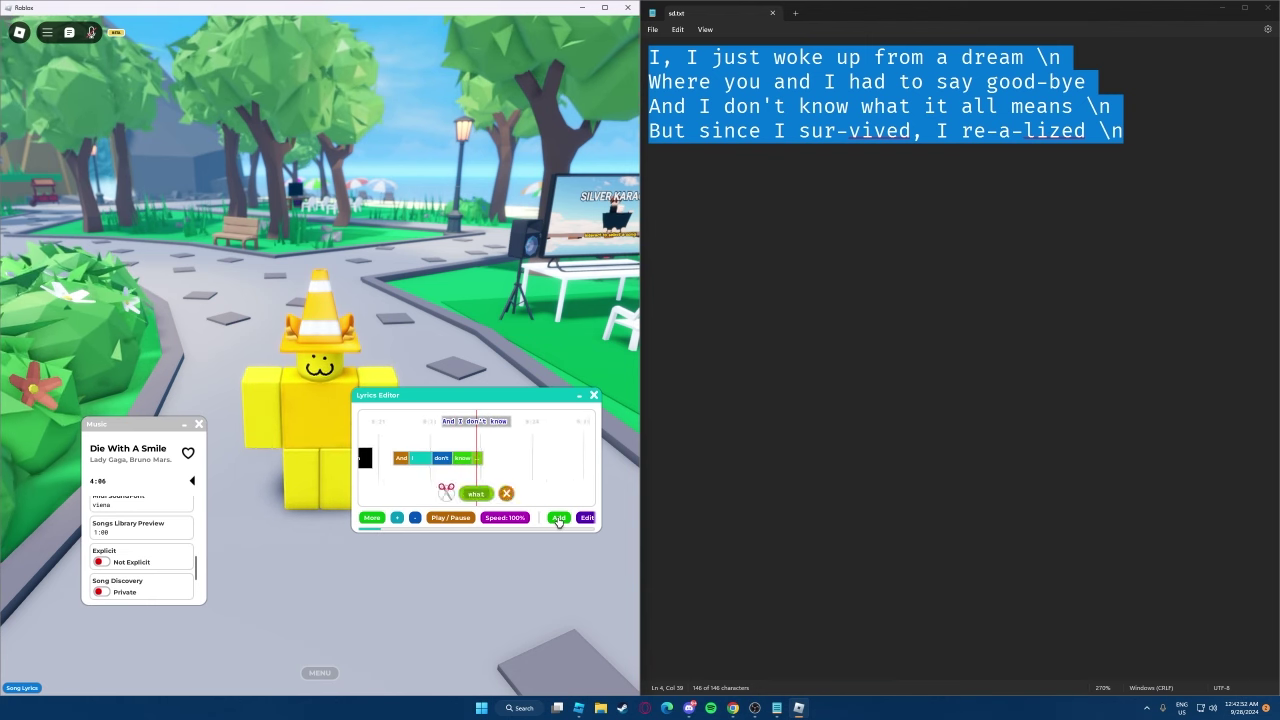
left_click(558, 518)
left_click(558, 518)
left_click(558, 518)
left_click(558, 518)
left_click(558, 518)
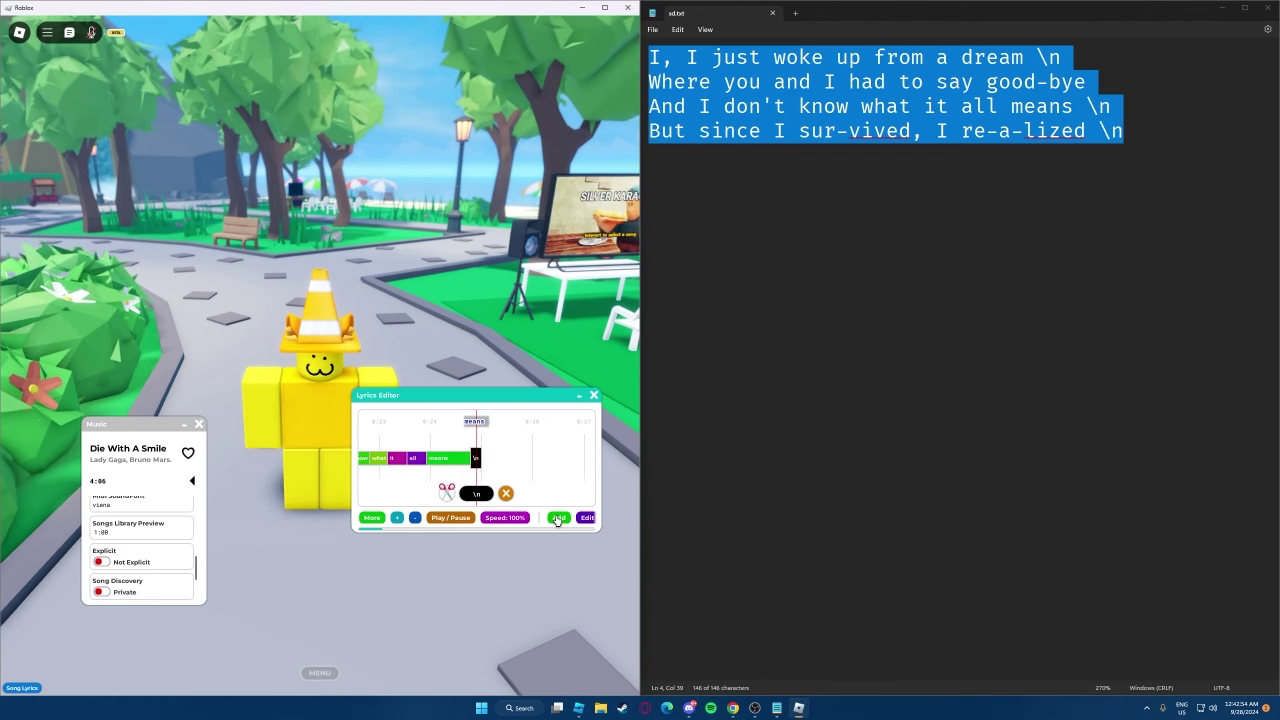
left_click(558, 518)
left_click(558, 518)
left_click(558, 518)
left_click(558, 518)
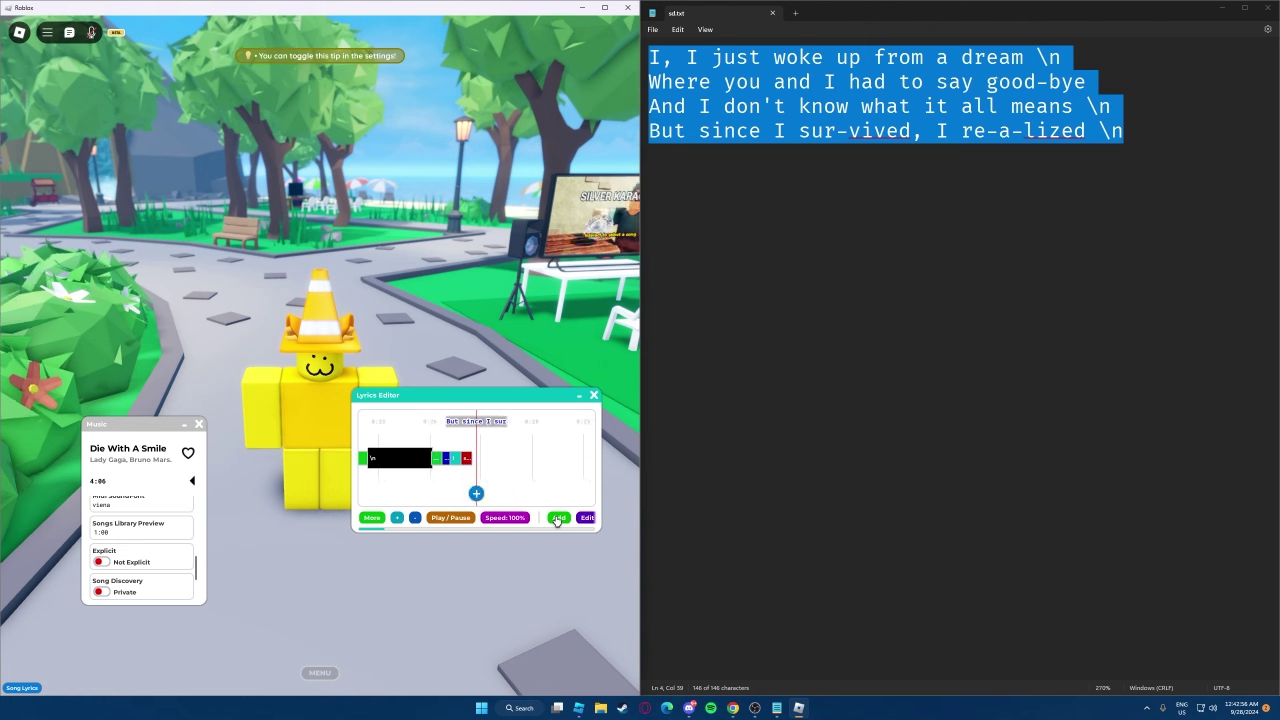
left_click(558, 518)
left_click(558, 518)
left_click(558, 518)
left_click(558, 518)
left_click(558, 518)
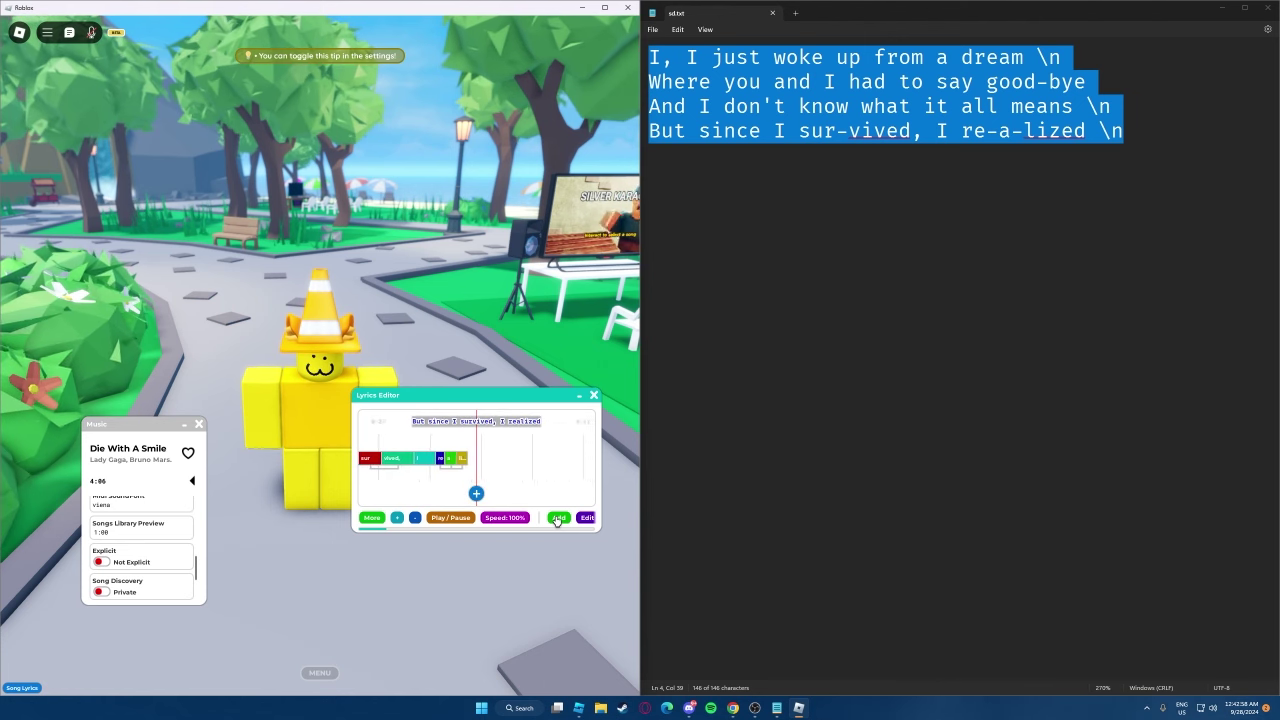
left_click(558, 518)
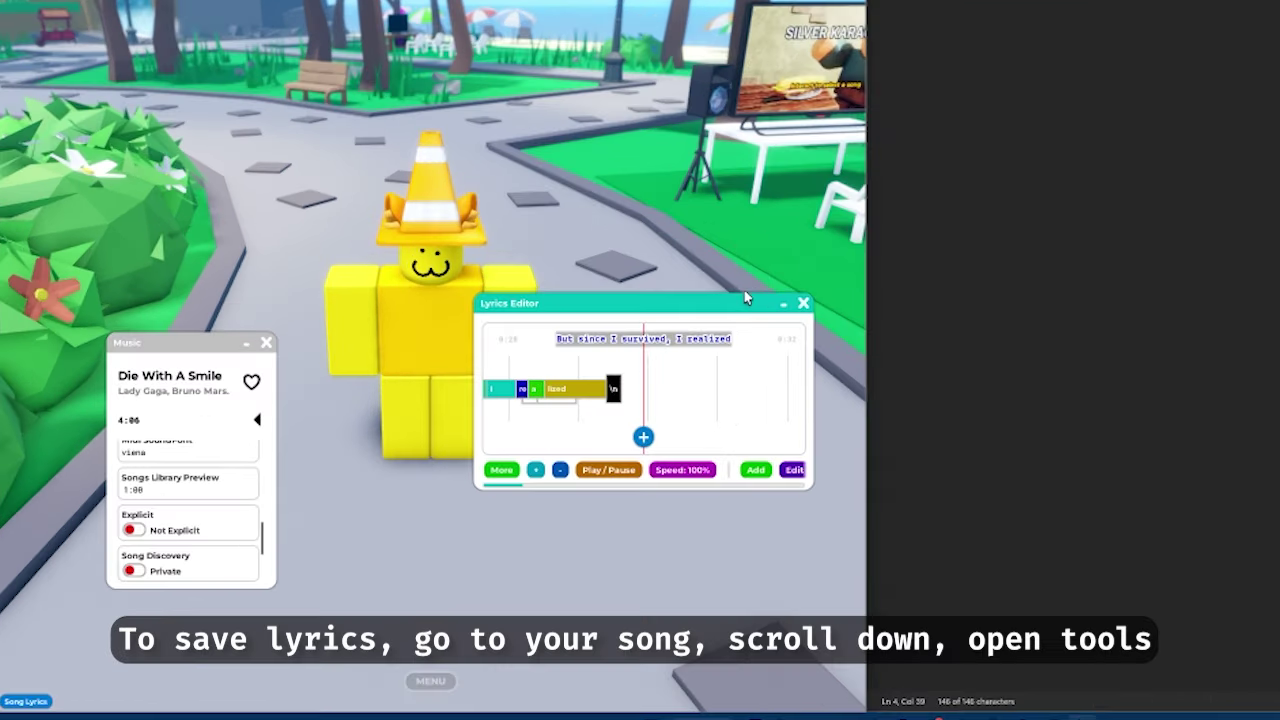
Import the timed lyrics from the Lyrics Editor under MIDI Lyrics and save the song
left_click_drag(177, 342, 608, 52)
scroll(620, 225, "down", 3)
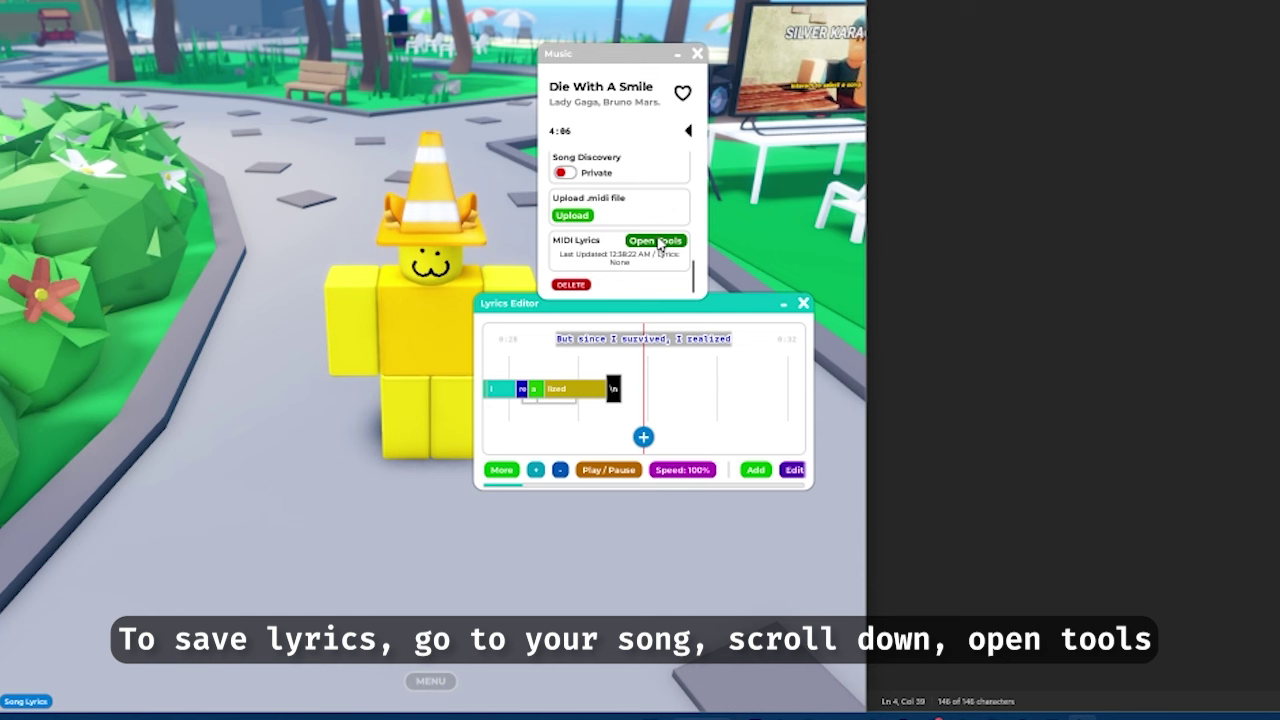
left_click(657, 241)
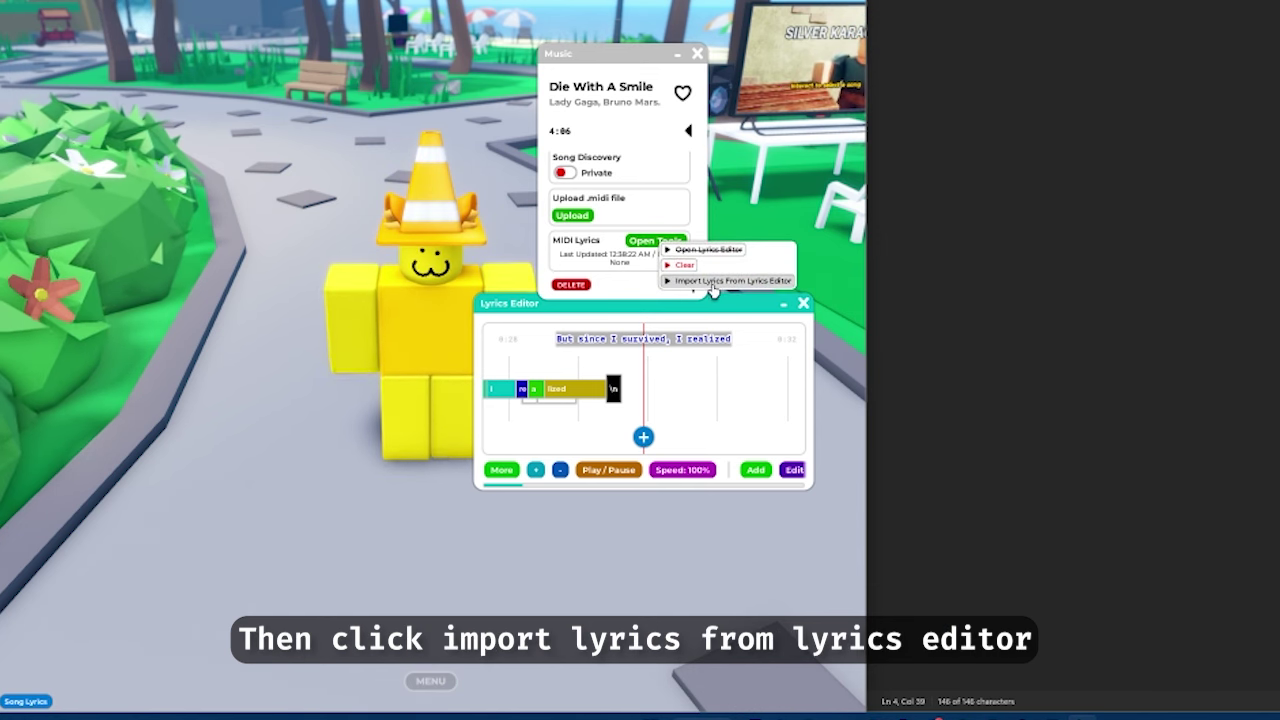
left_click(710, 283)
left_click(725, 142)
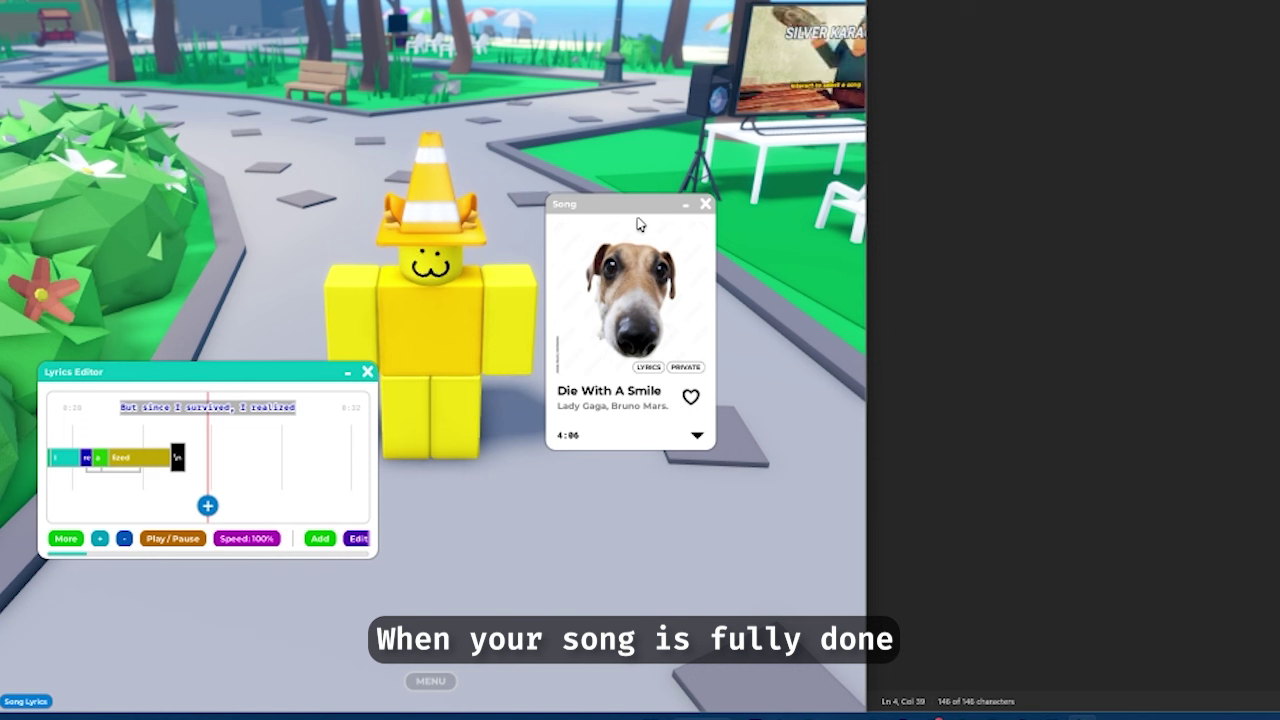
Set the song's Song Discovery option to public in its MIDI settings
left_click(697, 435)
left_click(720, 484)
left_click(577, 354)
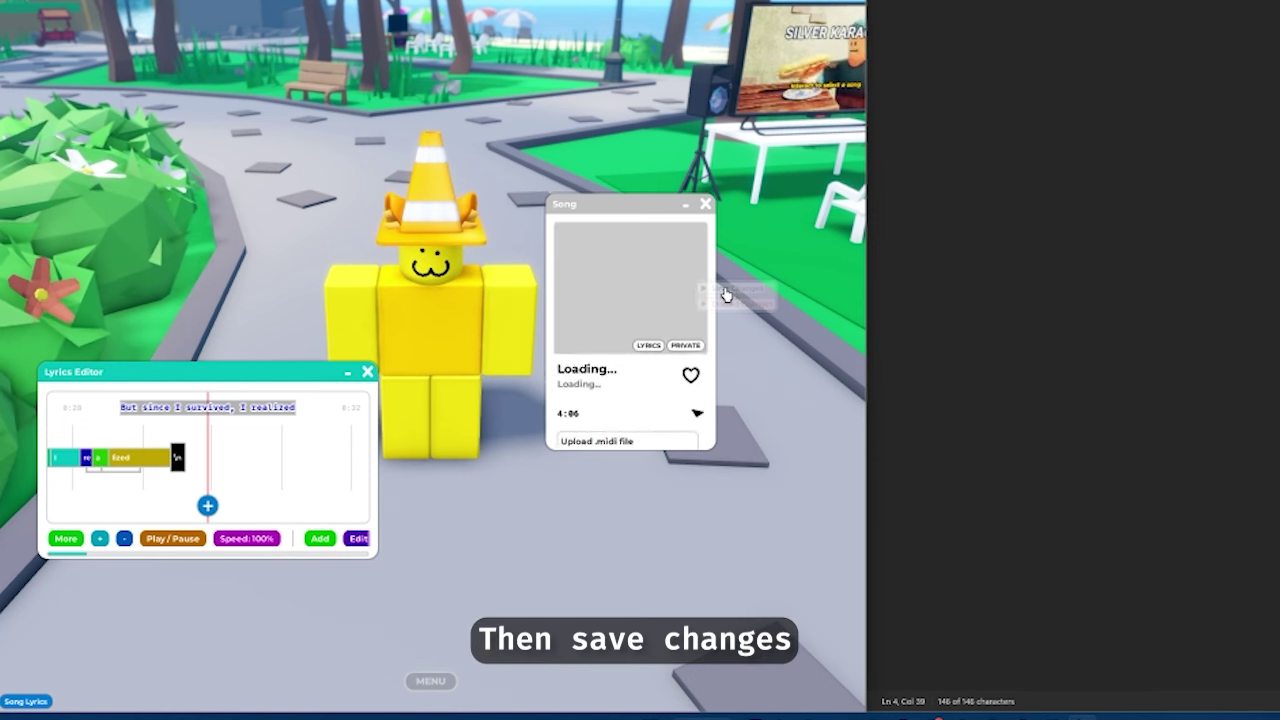